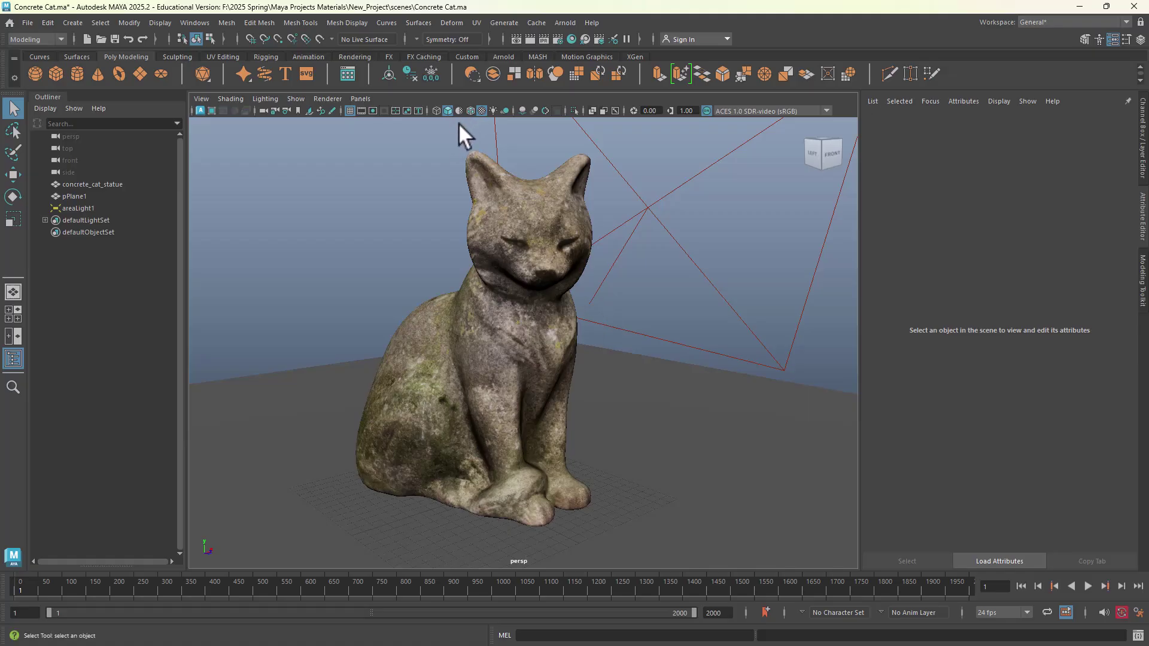
# Try the field chart overlay in the perspective view, select its camera, and hide the overlay again
pyautogui.click(396, 110)
pyautogui.keyDown('alt'); pyautogui.moveTo(582, 229); pyautogui.dragTo(448, 201); pyautogui.keyUp('alt')
pyautogui.click(262, 109)
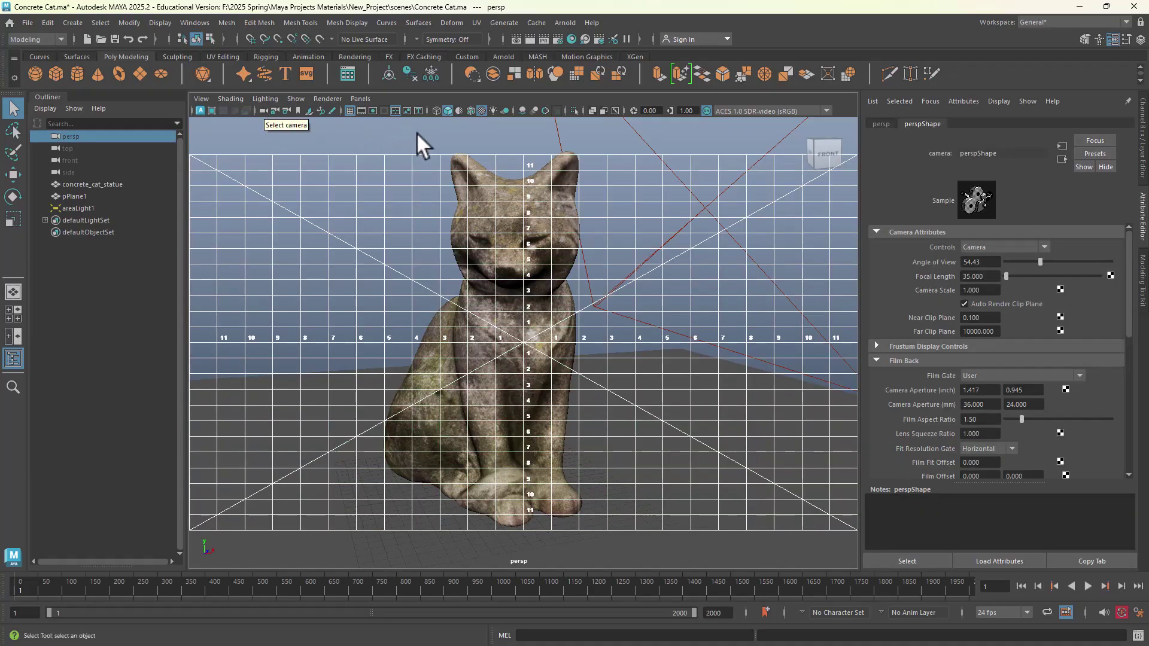
pyautogui.click(394, 110)
pyautogui.click(399, 257)
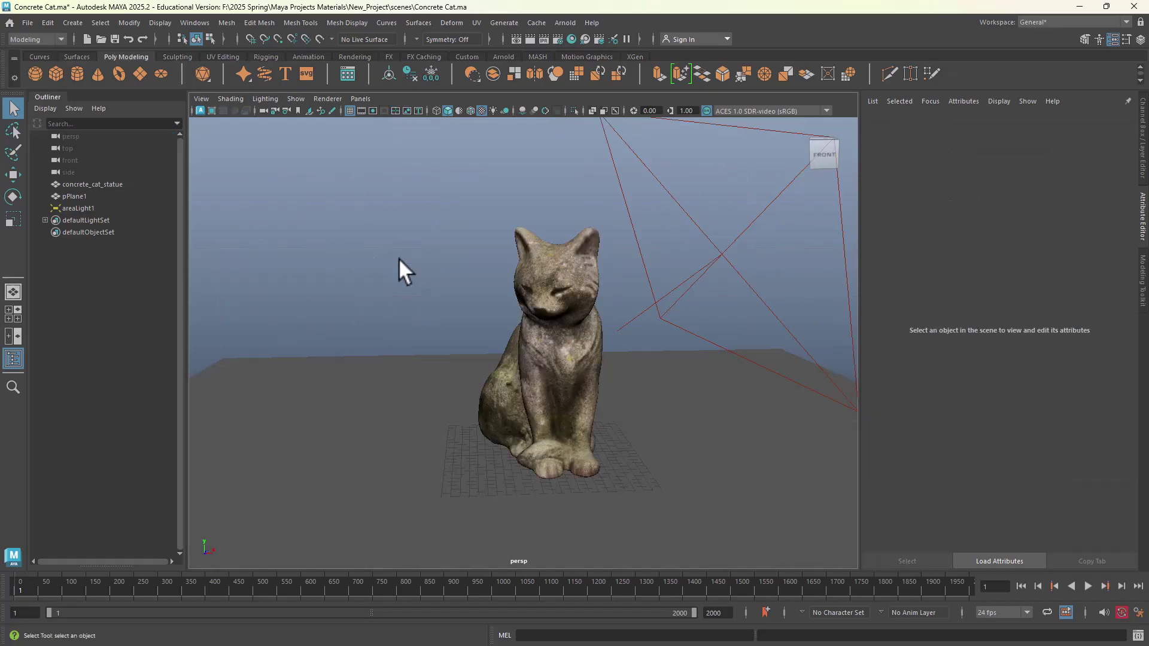
# Create a new camera and move it out in front of the cat statue
pyautogui.click(71, 22)
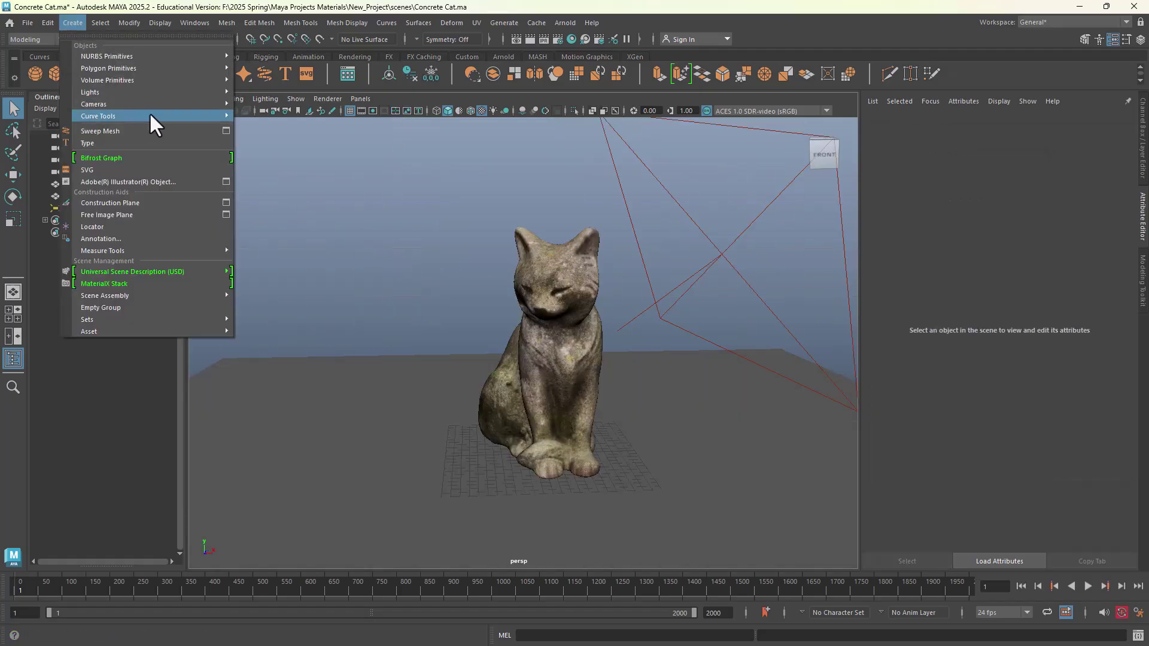
pyautogui.moveTo(197, 104)
pyautogui.click(259, 105)
pyautogui.keyDown('alt'); pyautogui.moveTo(395, 233); pyautogui.dragTo(429, 268); pyautogui.keyUp('alt')
pyautogui.press('w')
pyautogui.scroll(-8, 432, 287)
pyautogui.scroll(8, 433, 292)
pyautogui.keyDown('alt'); pyautogui.moveTo(515, 413); pyautogui.dragTo(274, 437); pyautogui.keyUp('alt')
pyautogui.keyDown('alt'); pyautogui.moveTo(349, 397); pyautogui.dragTo(580, 291, button='middle'); pyautogui.keyUp('alt')
pyautogui.scroll(6, 410, 371)
pyautogui.keyDown('alt'); pyautogui.moveTo(469, 332); pyautogui.dragTo(505, 362); pyautogui.keyUp('alt')
# Scale the new camera up uniformly to about 6.44
pyautogui.press('r')
pyautogui.moveTo(424, 396); pyautogui.dragTo(556, 371)
pyautogui.keyDown('alt'); pyautogui.moveTo(557, 371); pyautogui.dragTo(590, 336); pyautogui.keyUp('alt')
pyautogui.click(470, 173)
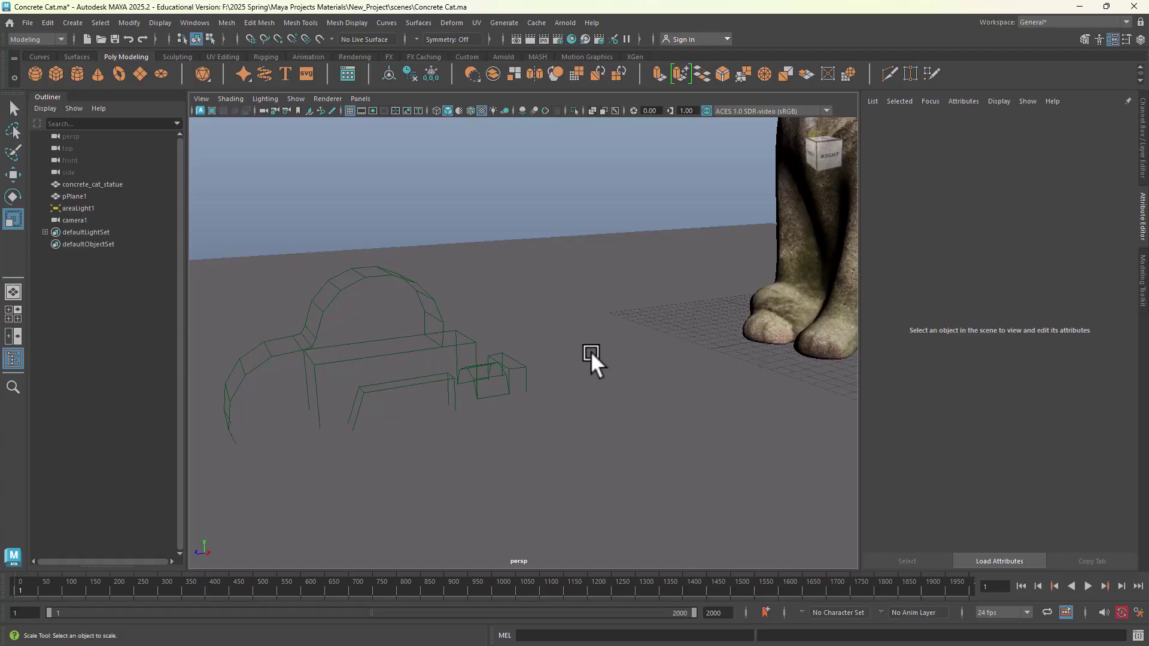
# Move the camera farther away from the cat statue along the Z axis
pyautogui.keyDown('alt'); pyautogui.moveTo(591, 351); pyautogui.dragTo(562, 337); pyautogui.keyUp('alt')
pyautogui.scroll(-10, 418, 332)
pyautogui.click(503, 350)
pyautogui.press('w')
pyautogui.moveTo(455, 349); pyautogui.dragTo(197, 357)
pyautogui.keyDown('alt'); pyautogui.moveTo(204, 358); pyautogui.dragTo(347, 352, button='middle'); pyautogui.keyUp('alt')
# Create a polygon plane and position it just in front of the camera at about Z 124.5
pyautogui.click(413, 304)
pyautogui.keyDown('shift'); pyautogui.rightClick(412, 304); pyautogui.keyUp('shift')
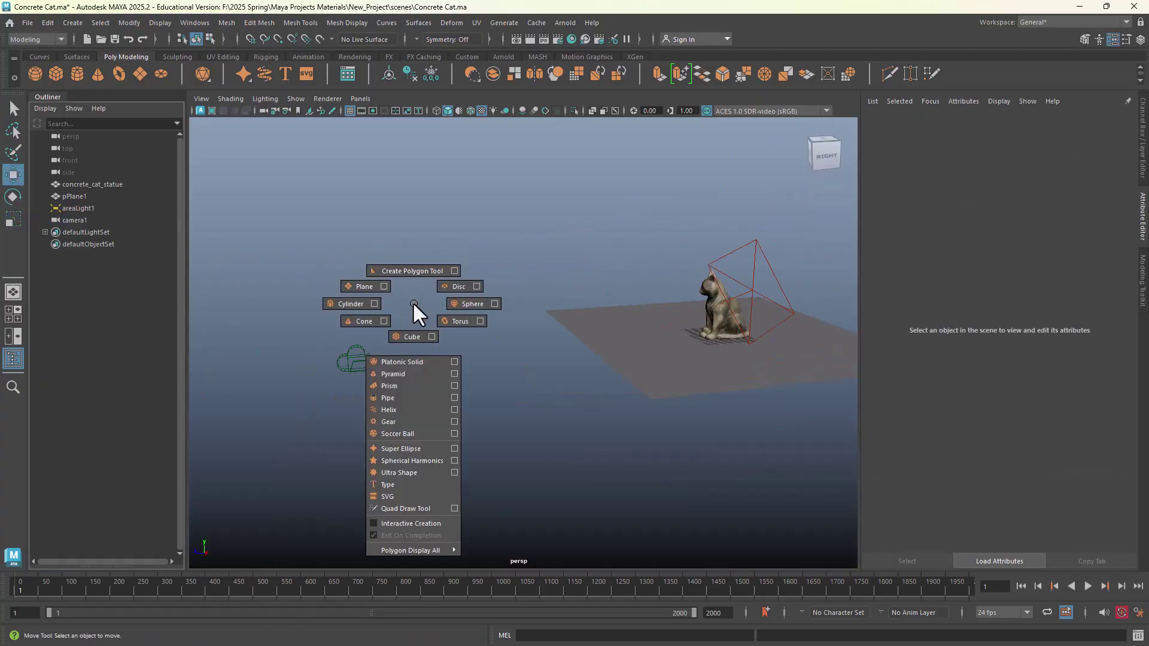
pyautogui.click(364, 286)
pyautogui.moveTo(666, 338); pyautogui.dragTo(368, 367)
# Stand the plane upright with Rotate X 90, scale it uniformly to 13.24, and set its width and height subdivisions to 1
pyautogui.press('e')
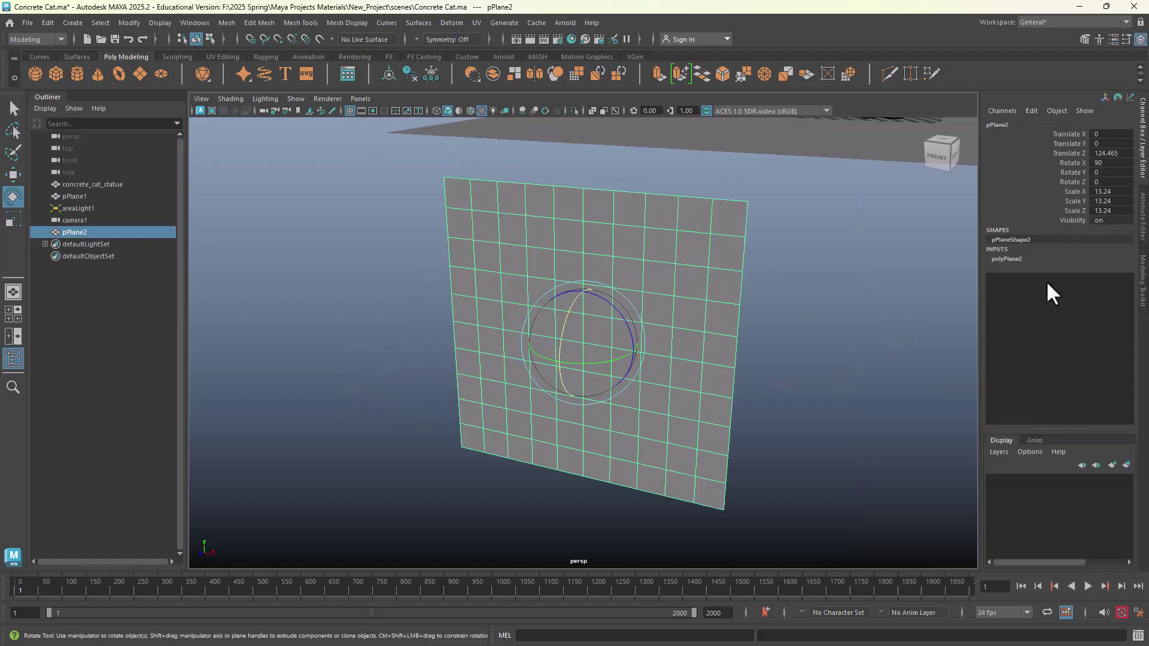
pyautogui.moveTo(1055, 296); pyautogui.dragTo(1056, 307)
pyautogui.moveTo(752, 249); pyautogui.dragTo(689, 250, button='middle')
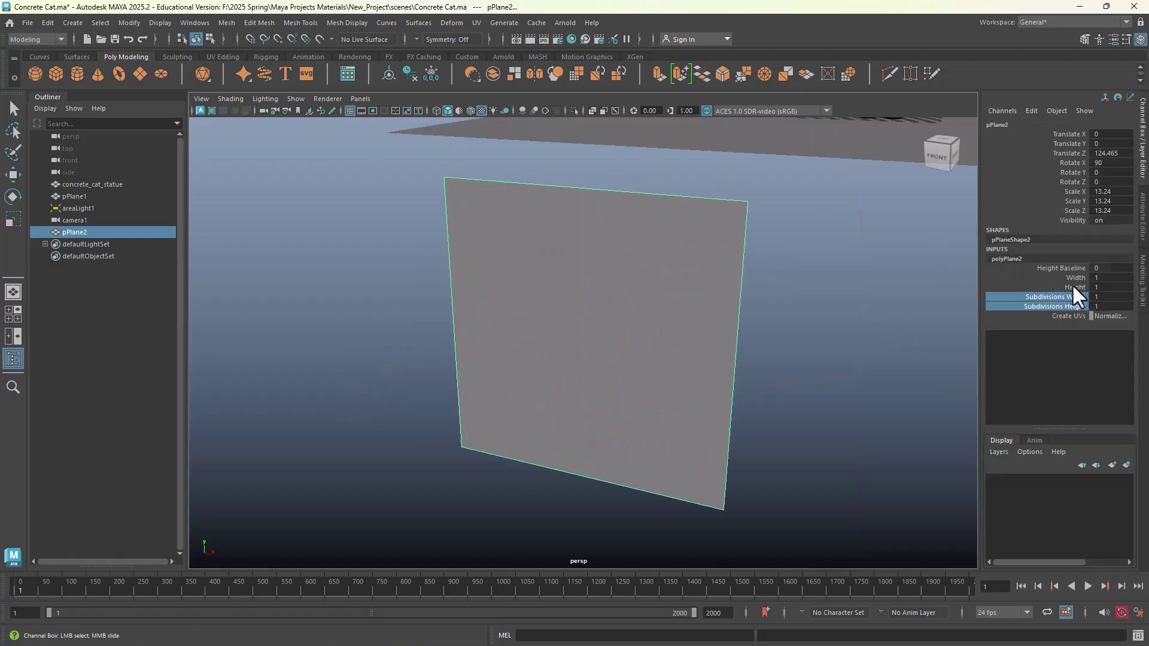
pyautogui.moveTo(1100, 277); pyautogui.dragTo(1107, 288)
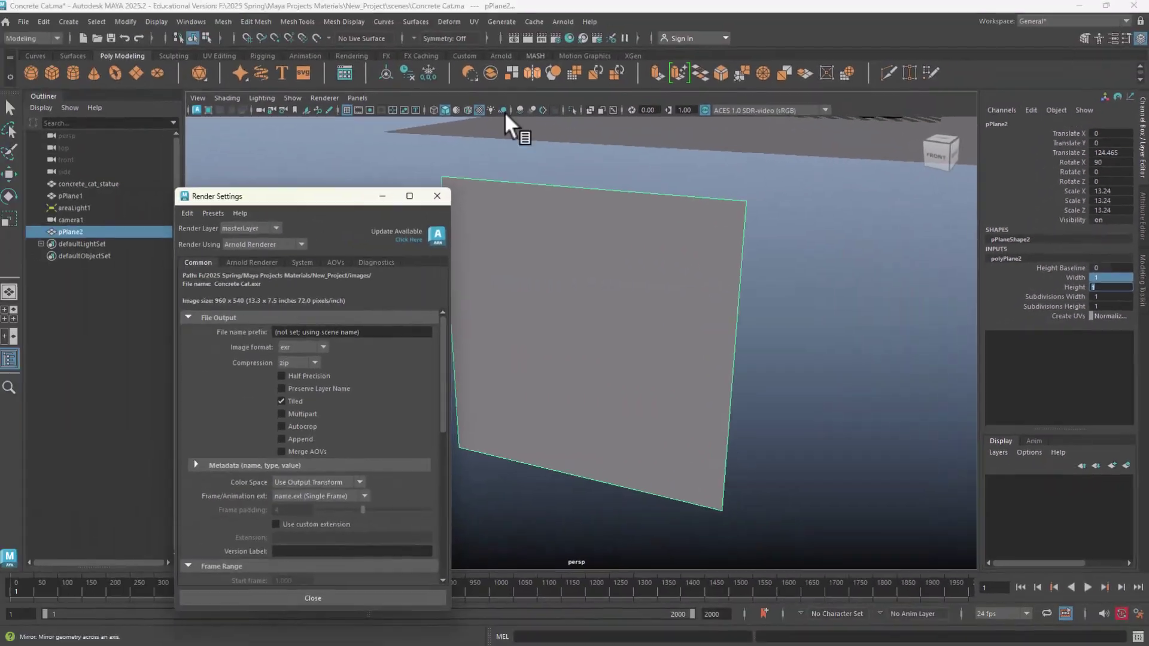
# Set the render image size preset to HD_1080
pyautogui.scroll(-10, 361, 417)
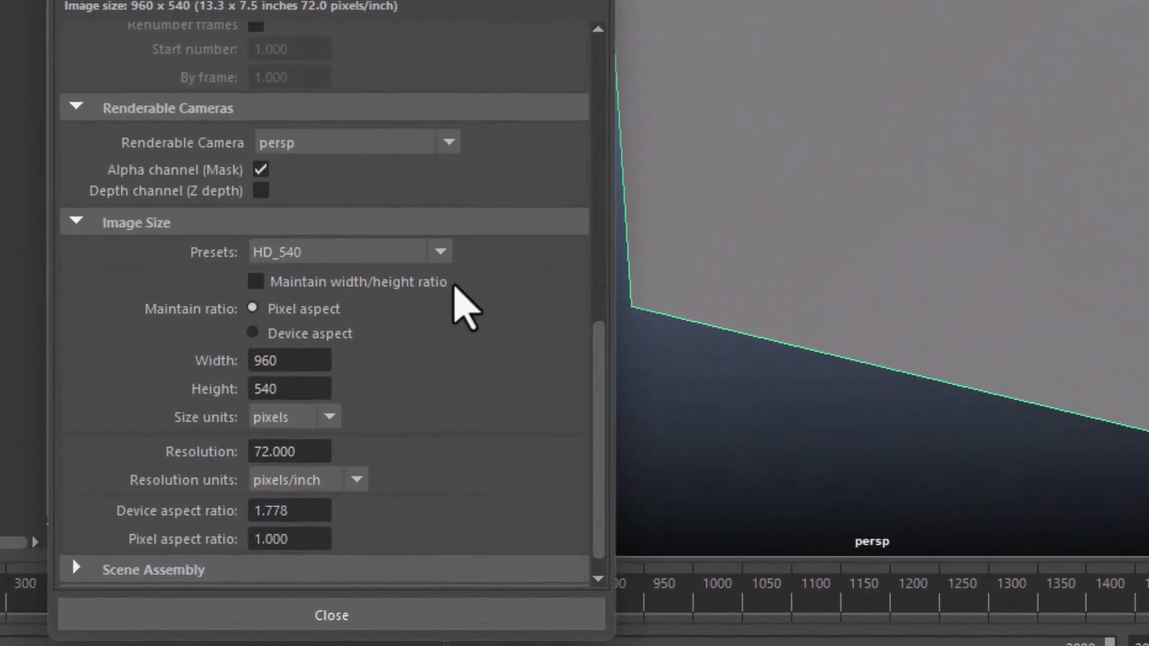
pyautogui.click(314, 349)
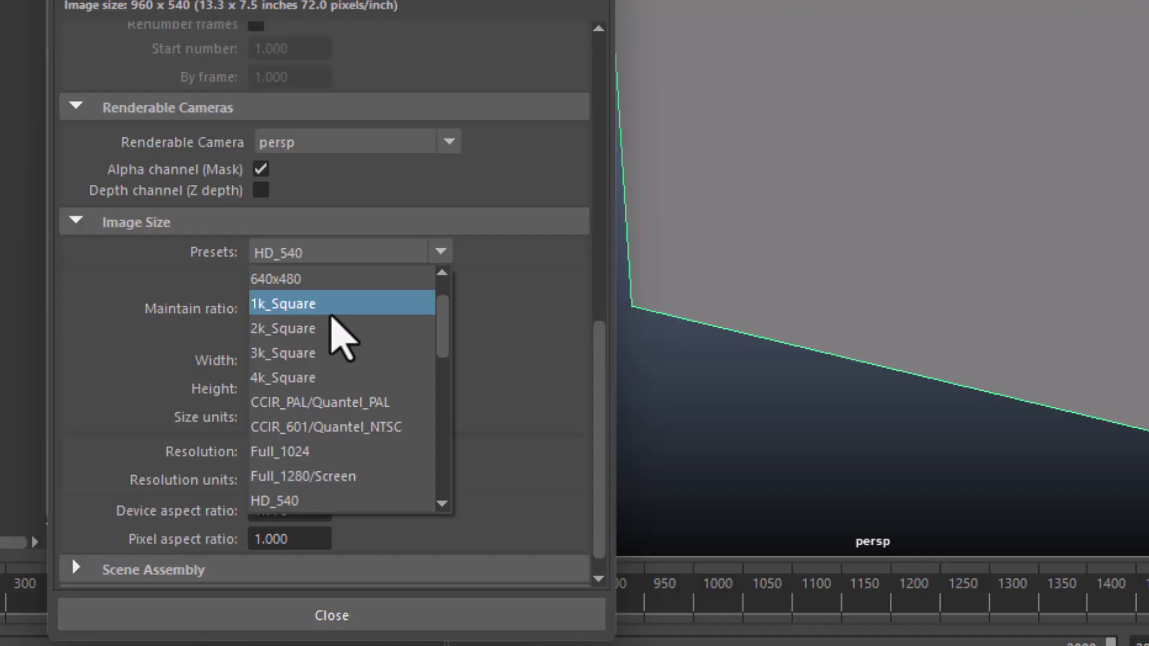
pyautogui.scroll(-2, 334, 398)
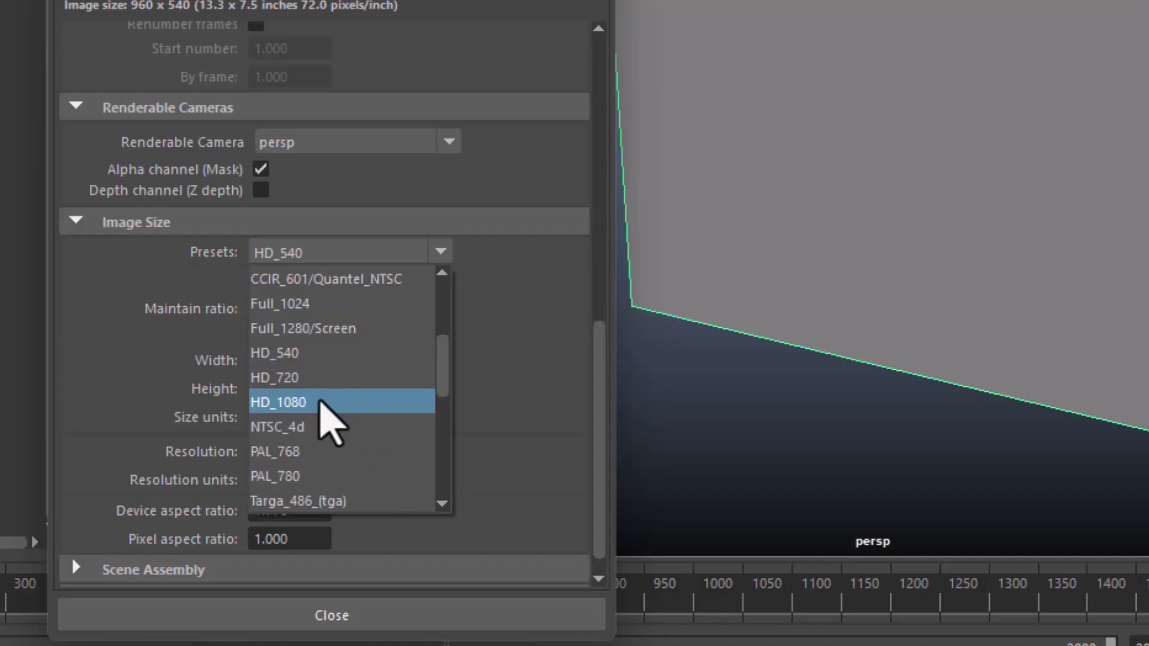
pyautogui.click(326, 403)
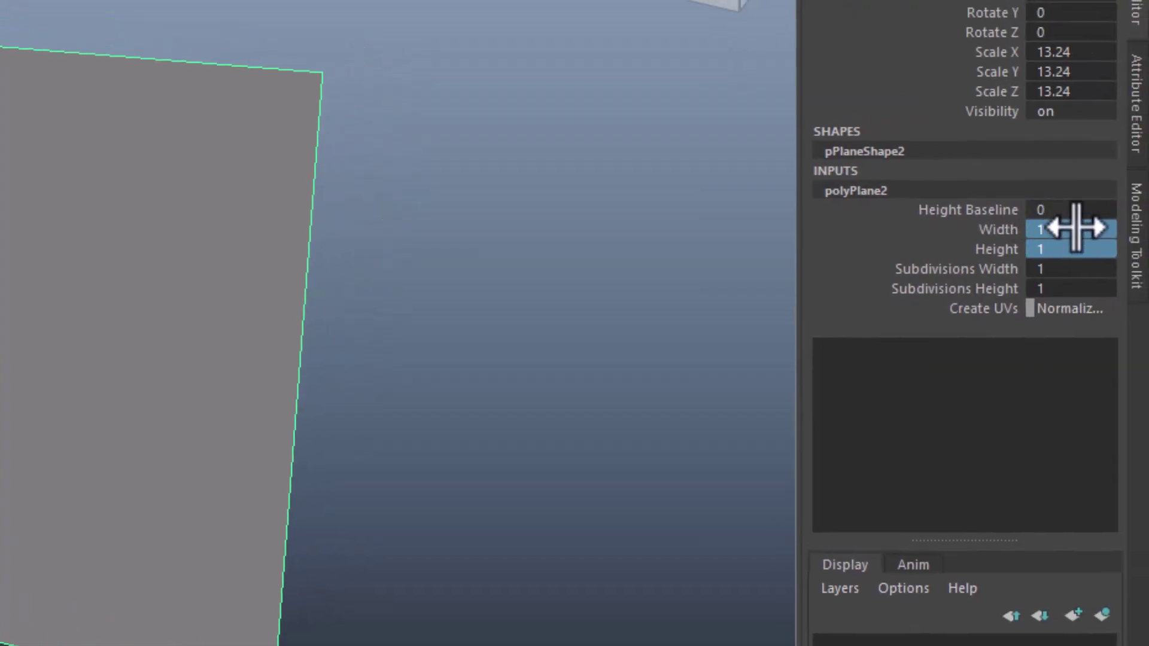
# Set the new plane's width to 1920 and its height to 1080
pyautogui.click(1075, 230)
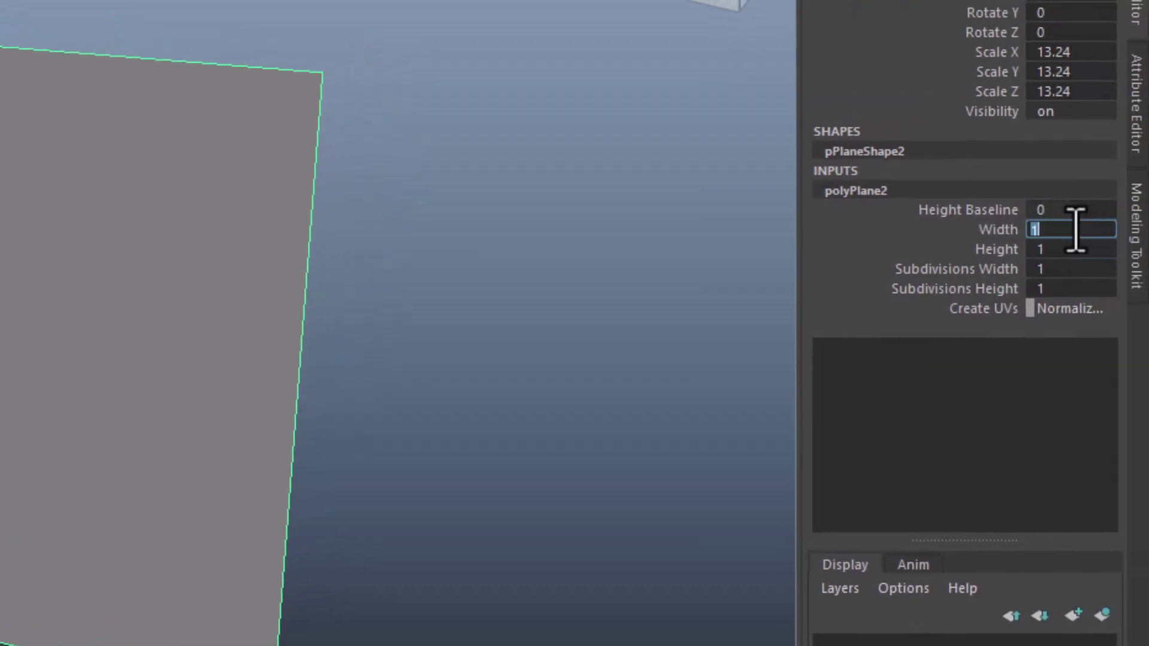
pyautogui.write('1920')
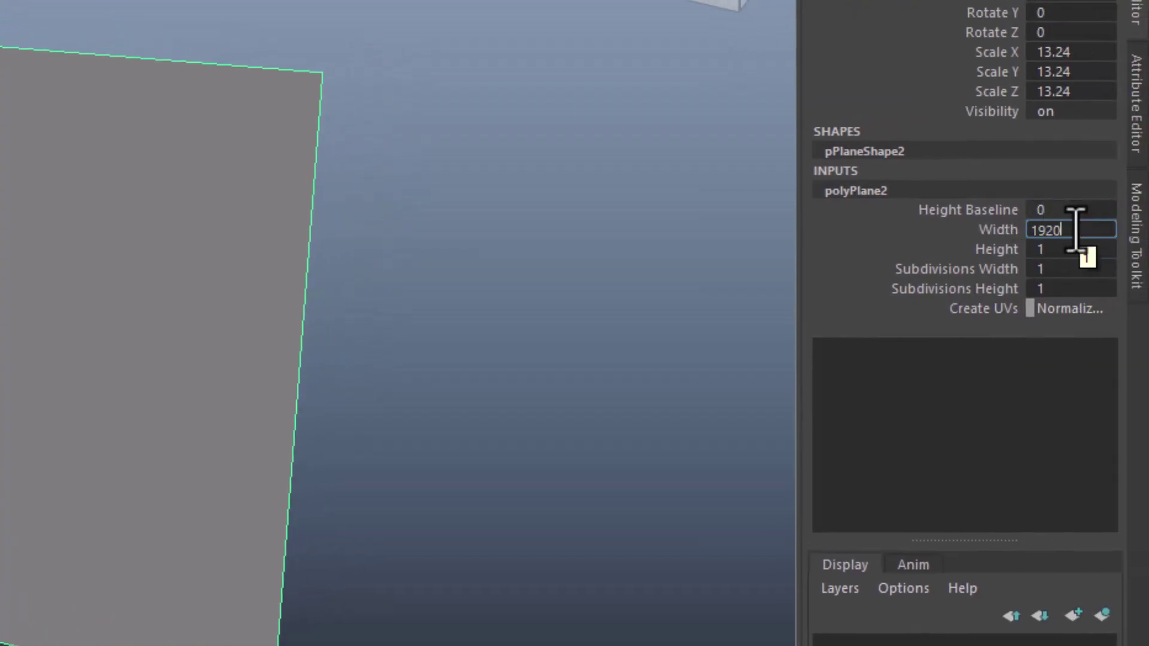
pyautogui.press('Tab')
pyautogui.write('1080')
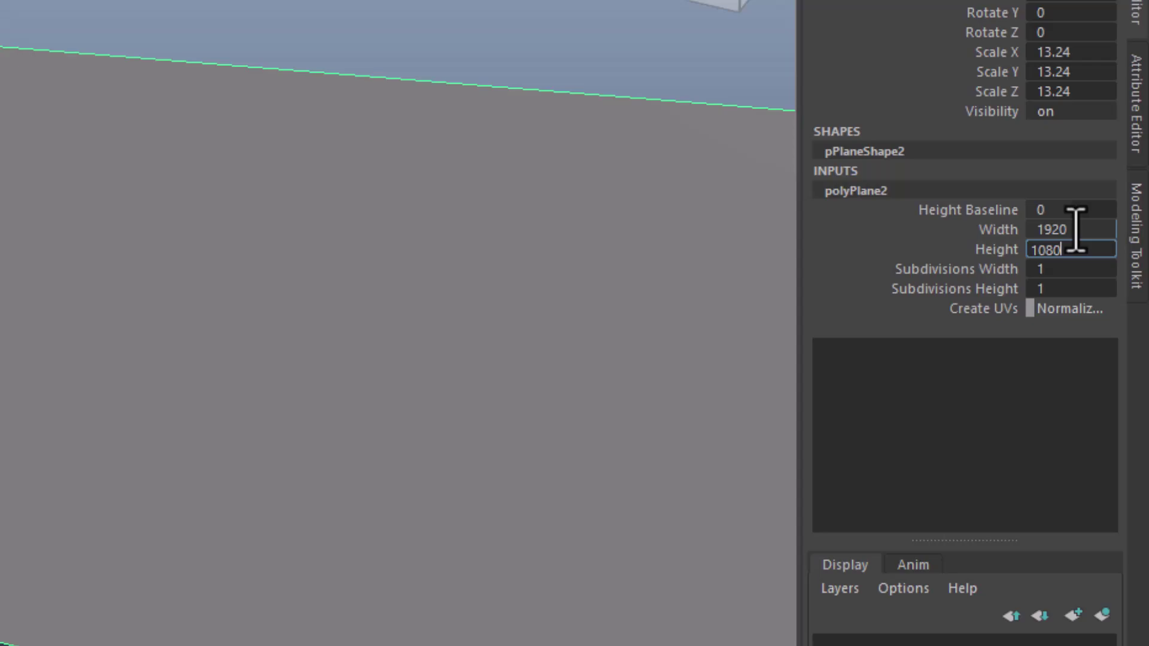
pyautogui.press('Return')
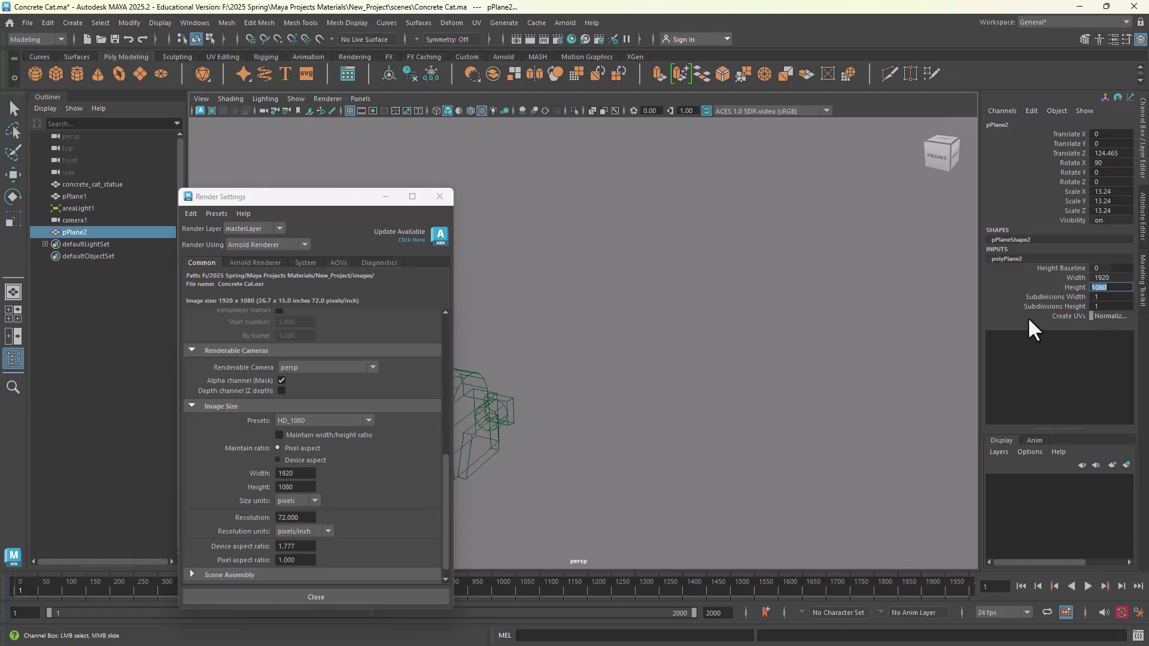
# Reduce the plane's dimensions to width 1.920 and height 1.080
pyautogui.click(1104, 276)
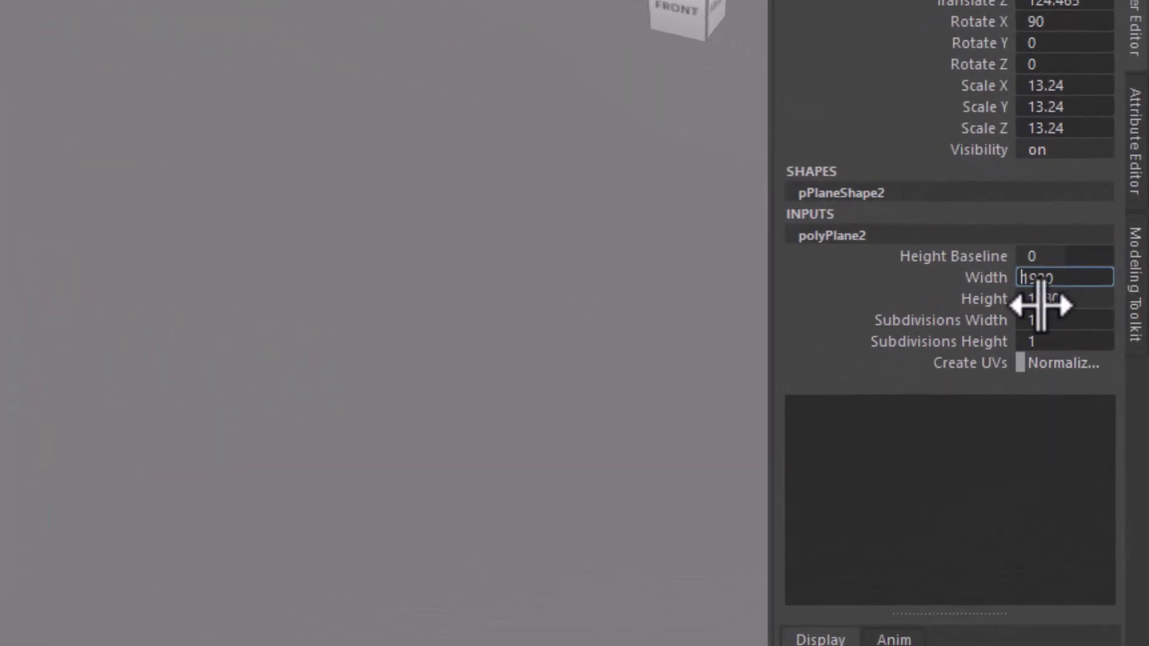
pyautogui.press('Right')
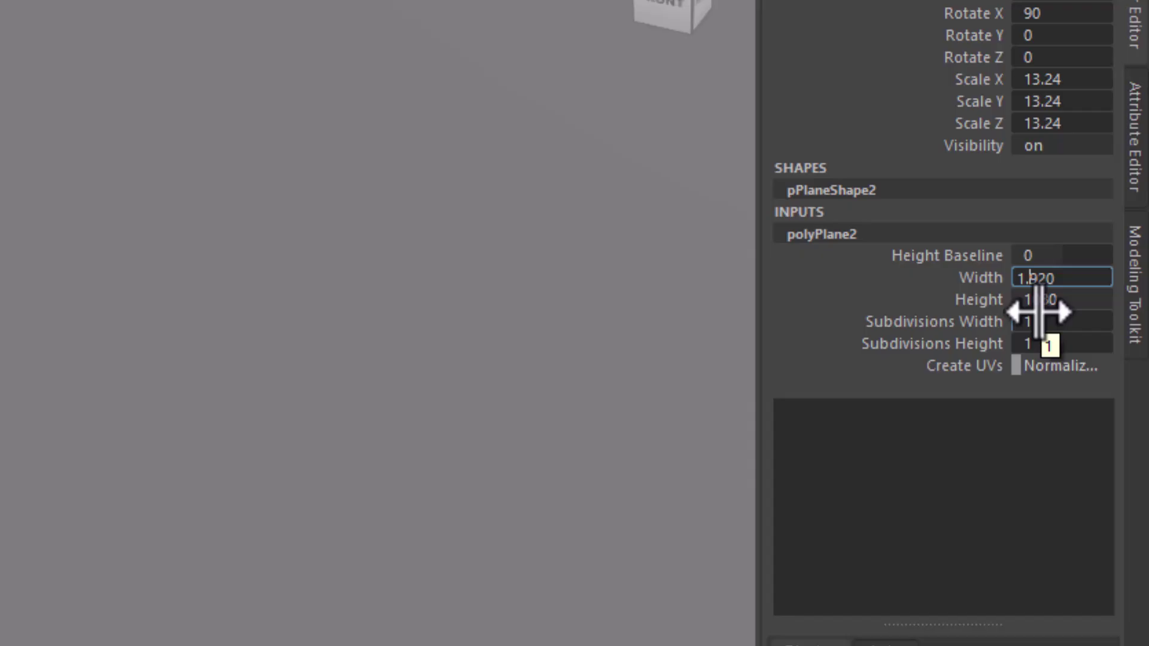
pyautogui.write('.')
pyautogui.press('Return')
pyautogui.press('Tab')
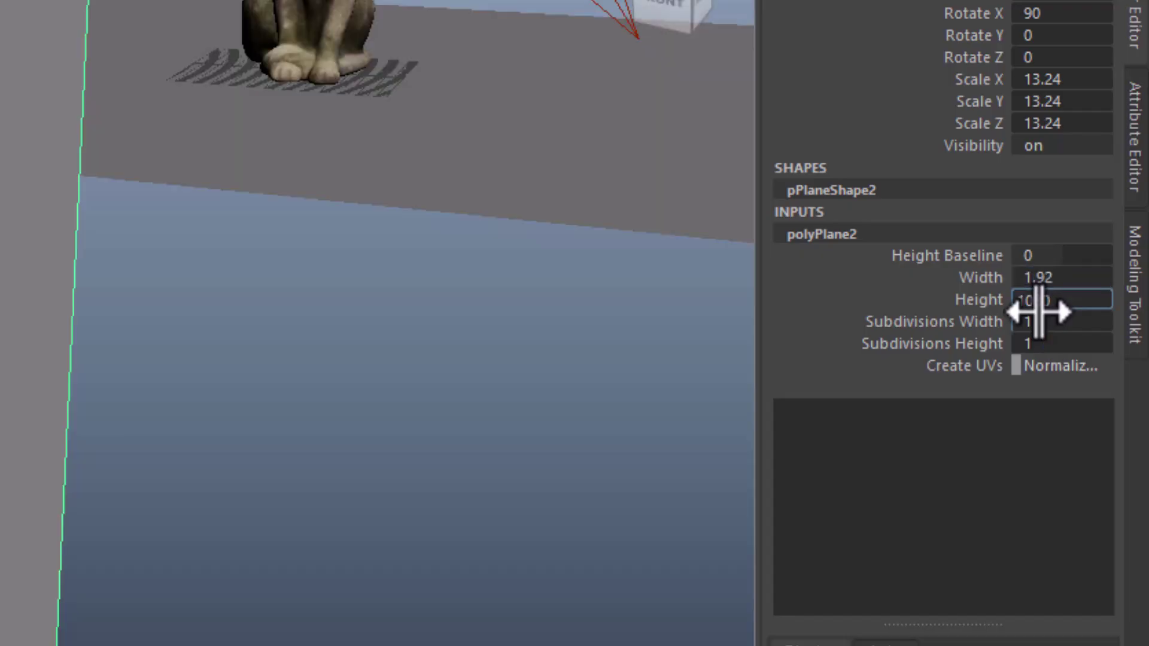
pyautogui.press('Right')
pyautogui.write('.')
pyautogui.press('Return')
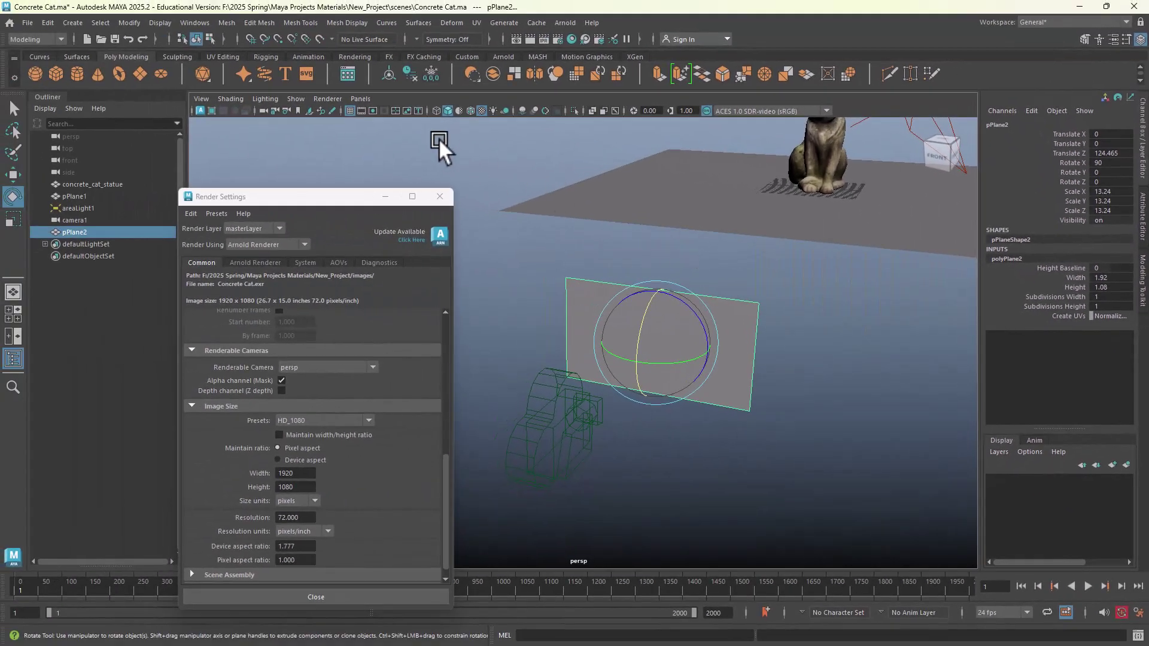
# Look through camera1, move the Render Settings window aside, and pull the camera back until the whole plane is in frame
pyautogui.click(215, 64)
pyautogui.moveTo(321, 75)
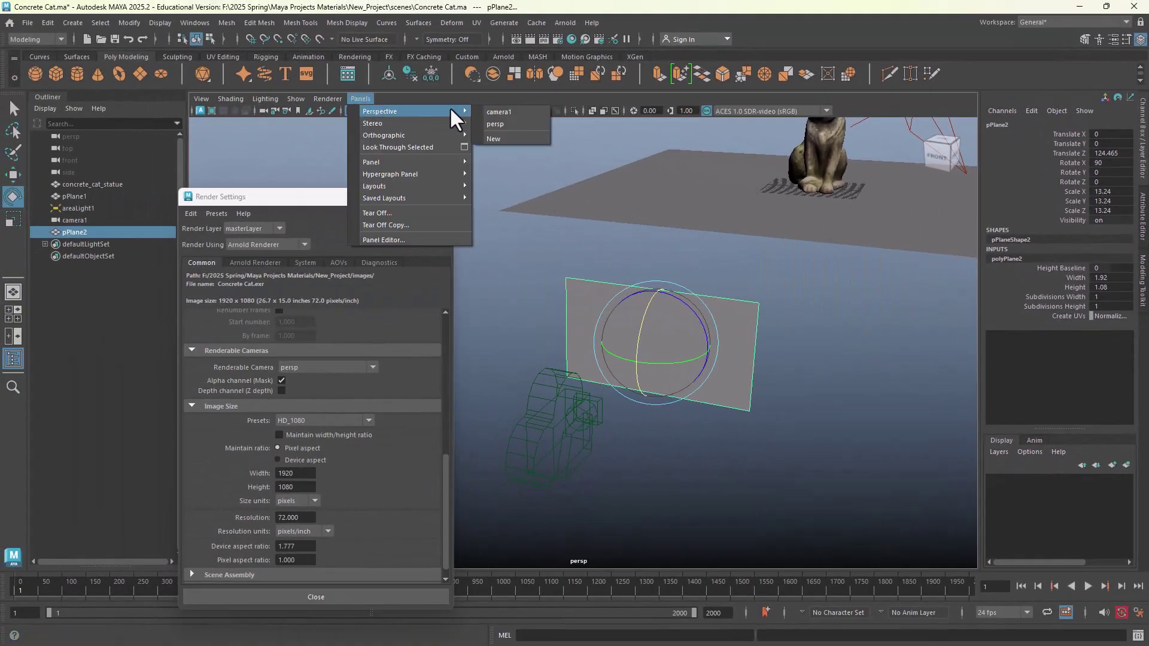
pyautogui.click(508, 110)
pyautogui.moveTo(322, 207); pyautogui.dragTo(130, 516)
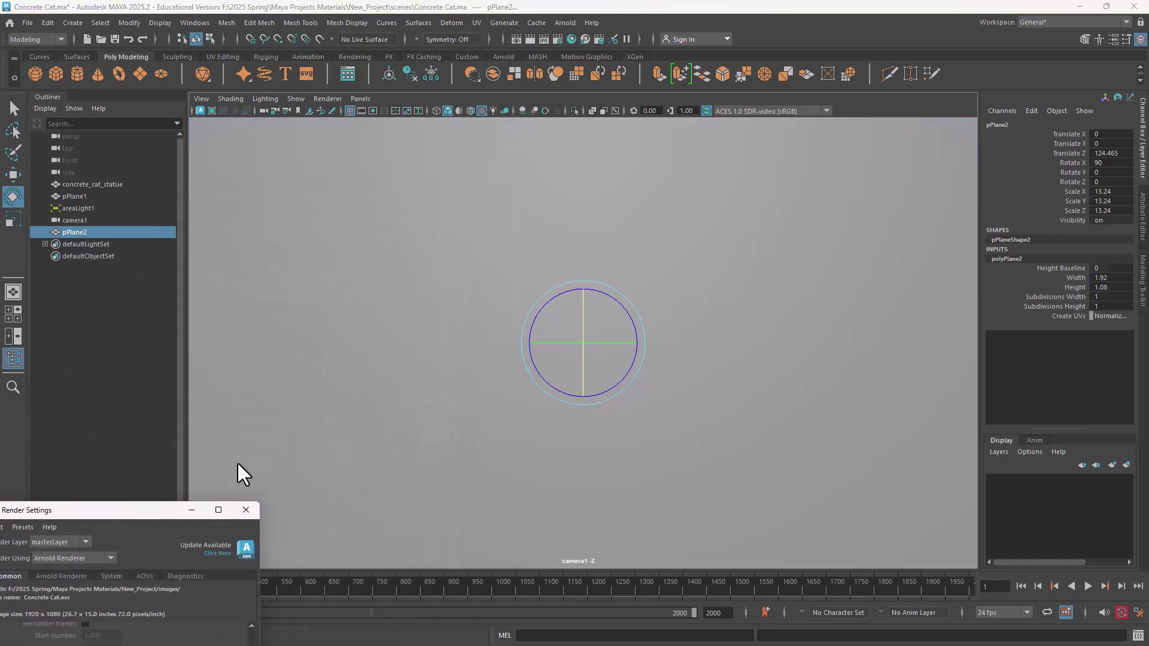
pyautogui.scroll(-3, 706, 232)
pyautogui.scroll(-1, 501, 271)
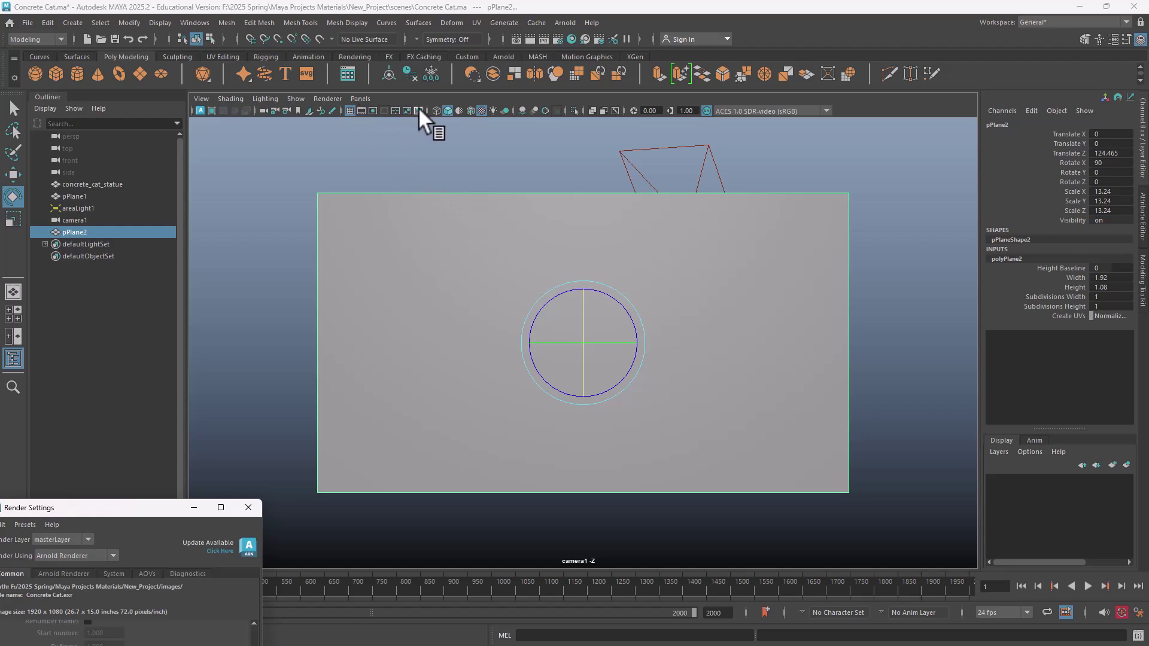
# Show the resolution gate and dolly camera1 to about Z 149.27 so the plane fills the frame exactly
pyautogui.click(372, 111)
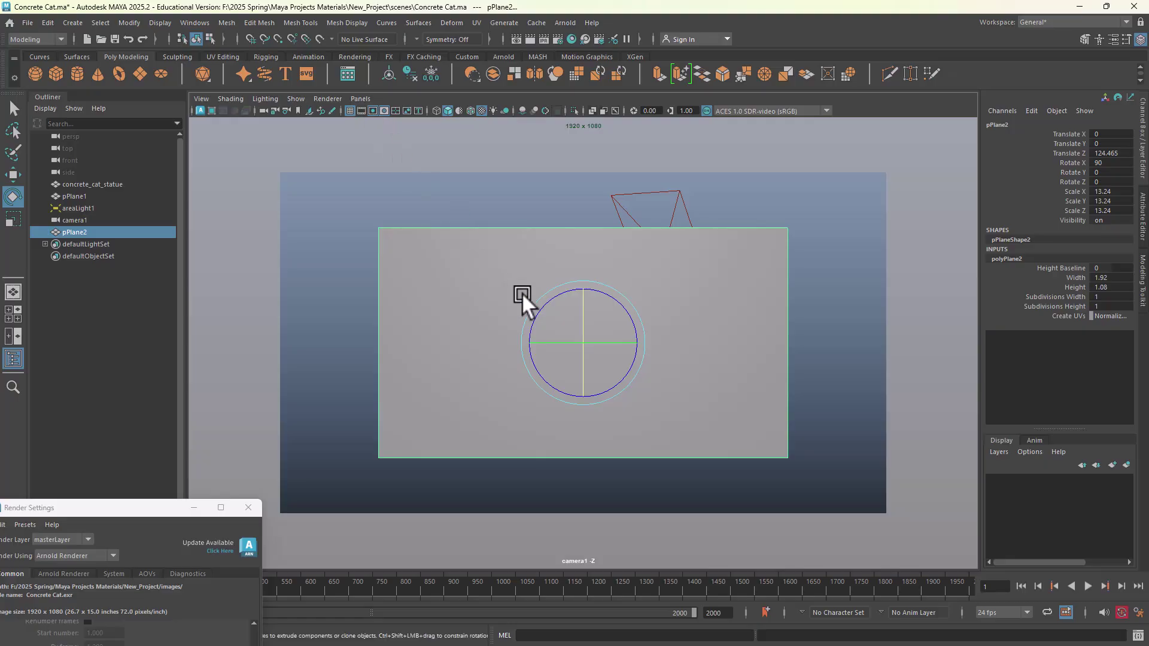
pyautogui.keyDown('alt'); pyautogui.moveTo(485, 284); pyautogui.dragTo(641, 299, button='right'); pyautogui.keyUp('alt')
pyautogui.moveTo(641, 297); pyautogui.dragTo(787, 307, button='middle')
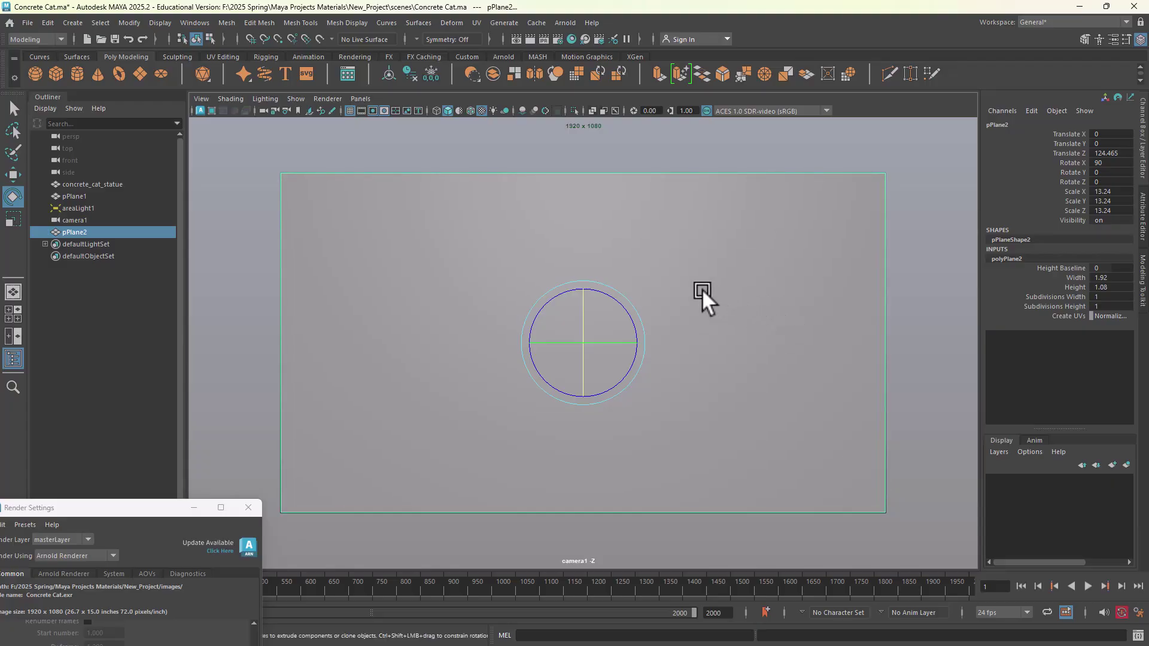
# Return to the perspective view and parent the upright plane to camera1
pyautogui.press('space')
pyautogui.moveTo(693, 299); pyautogui.dragTo(692, 285)
pyautogui.moveTo(721, 336)
pyautogui.keyDown('alt'); pyautogui.mouseDown()
pyautogui.moveTo(701, 329)
pyautogui.moveTo(691, 299)
pyautogui.moveTo(738, 325)
pyautogui.mouseUp(); pyautogui.keyUp('alt')
pyautogui.press('w')
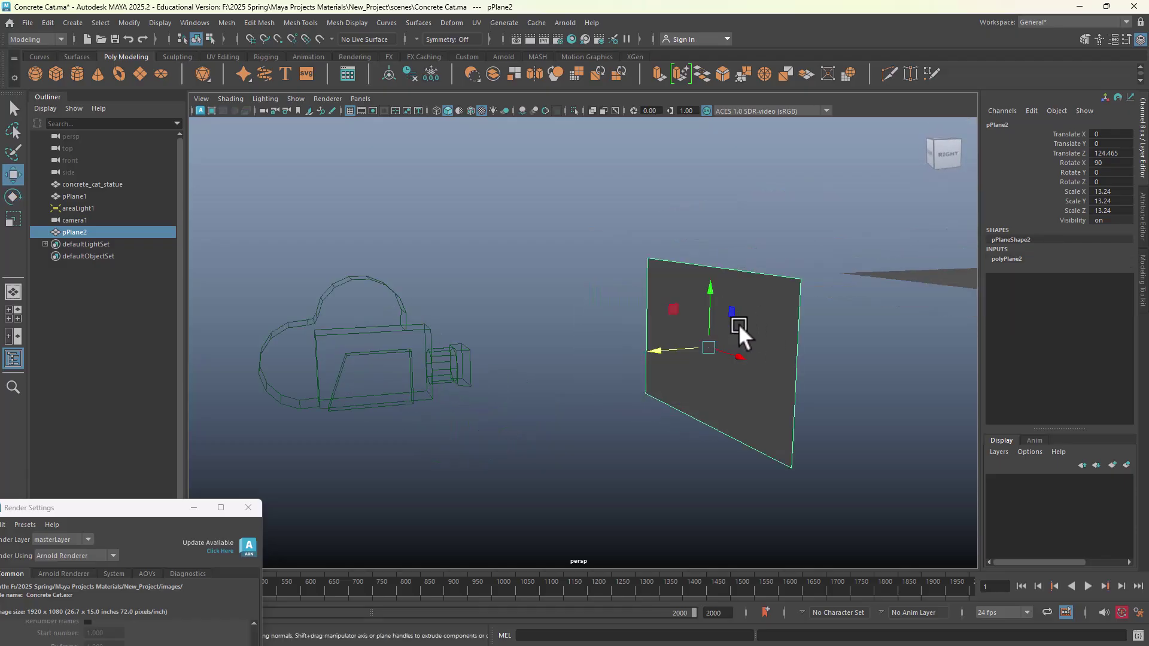
pyautogui.keyDown('shift'); pyautogui.click(415, 355); pyautogui.keyUp('shift')
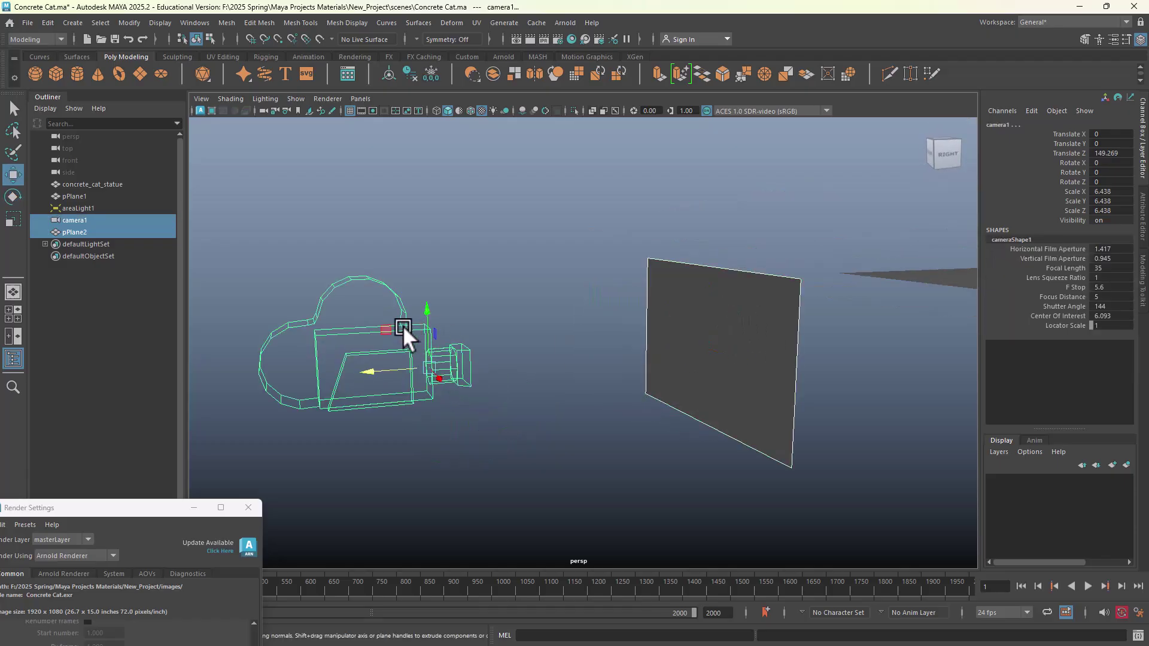
pyautogui.press('p')
pyautogui.keyDown('alt'); pyautogui.moveTo(403, 326); pyautogui.dragTo(460, 312); pyautogui.keyUp('alt')
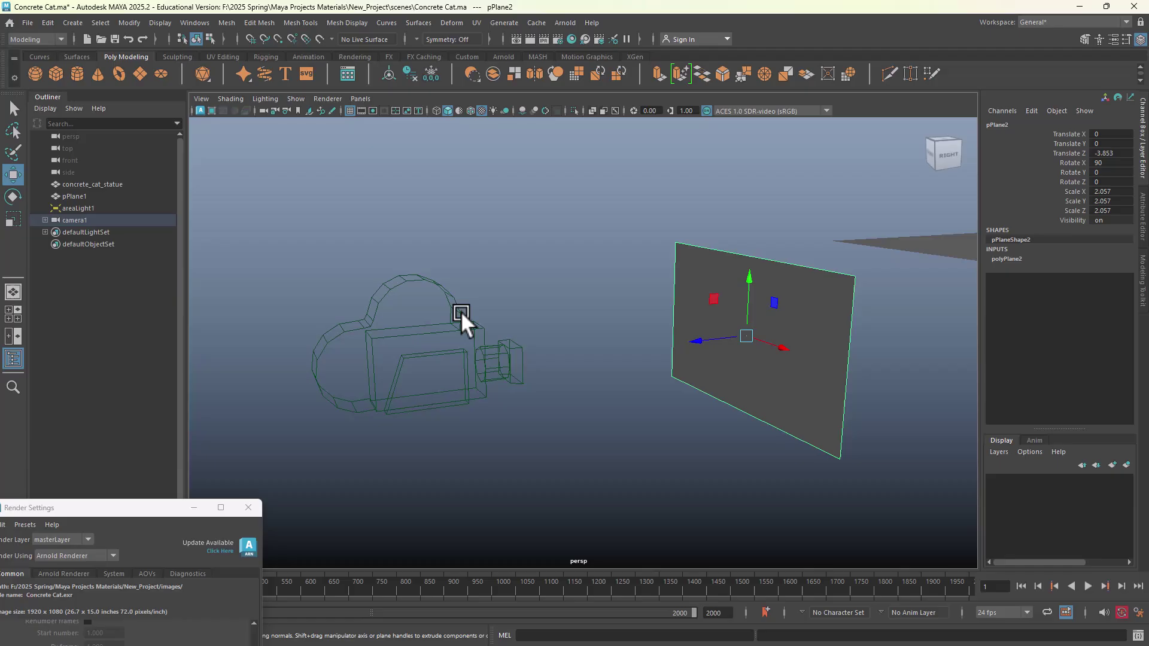
# Rotate camera1 to test whether the plane follows it, and undo the rotation
pyautogui.click(480, 370)
pyautogui.press('e')
pyautogui.moveTo(466, 354)
pyautogui.mouseDown()
pyautogui.moveTo(469, 344)
pyautogui.moveTo(470, 373)
pyautogui.mouseUp()
pyautogui.hotkey('ctrl', 'z')
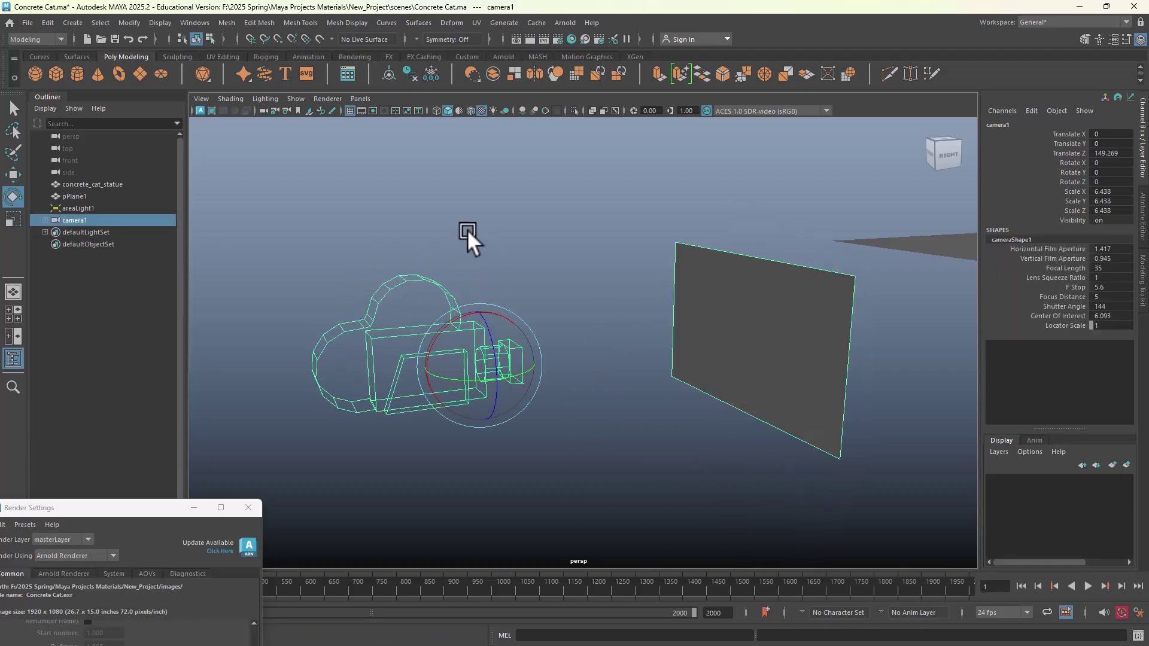
# Look through camera1, assign a Lambert material to the plane, and map rule_of_thirds_grid72.jpg to its color
pyautogui.keyDown('alt'); pyautogui.moveTo(466, 229); pyautogui.dragTo(517, 236); pyautogui.keyUp('alt')
pyautogui.click(364, 100)
pyautogui.moveTo(416, 112)
pyautogui.click(502, 123)
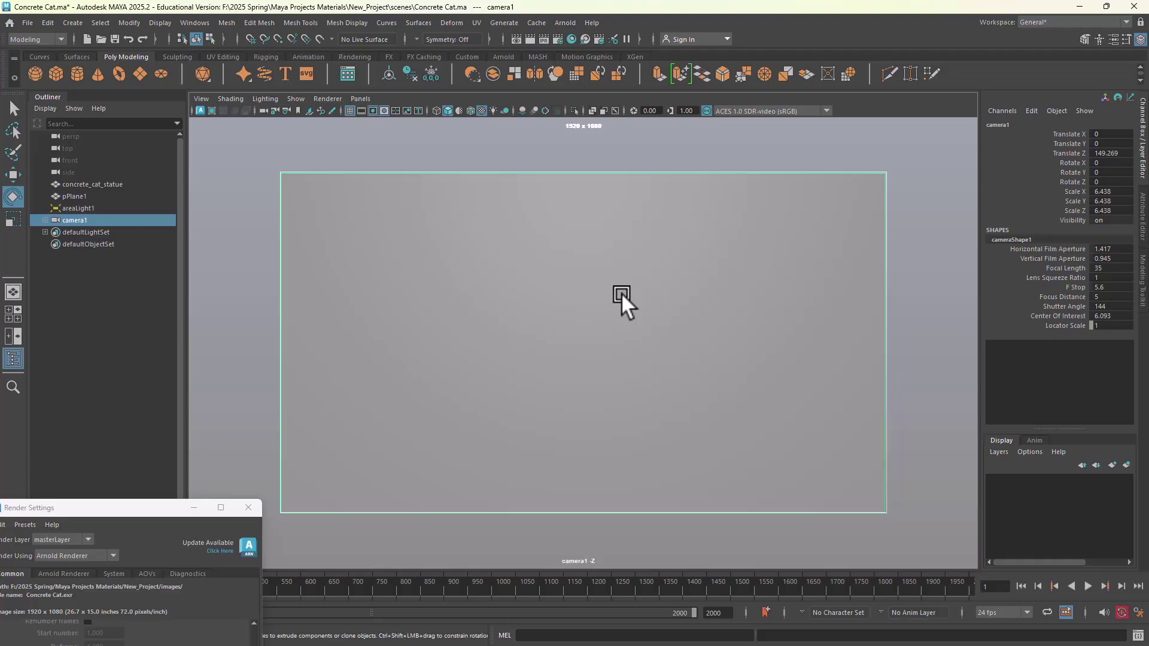
pyautogui.moveTo(732, 282); pyautogui.dragTo(825, 541, button='right')
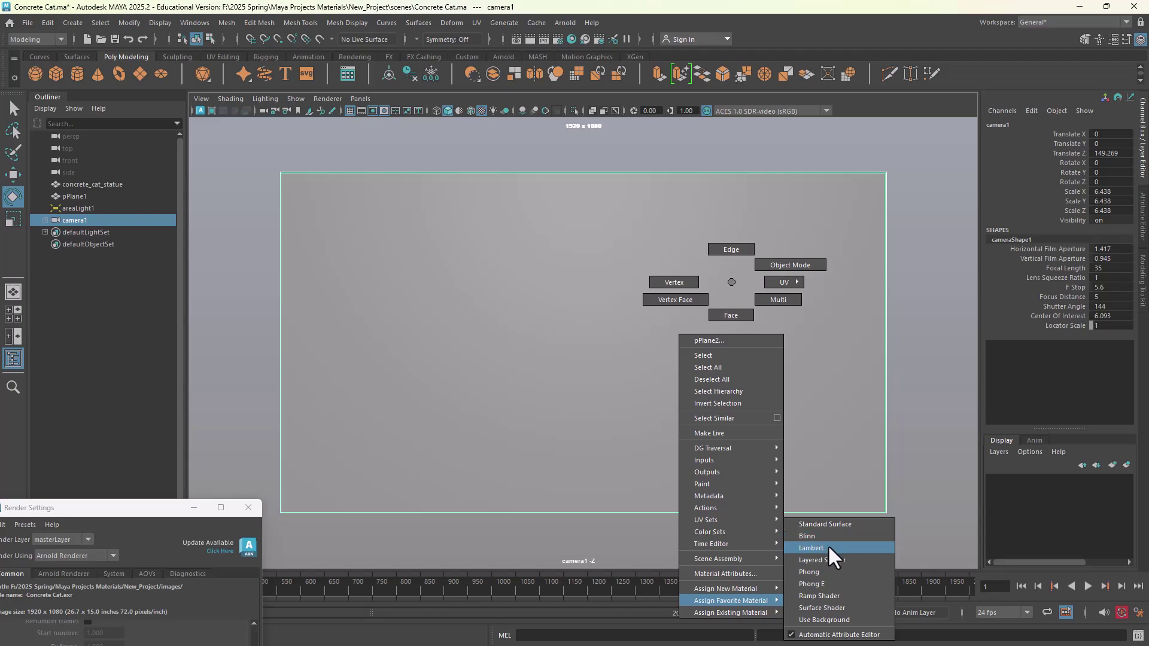
pyautogui.moveTo(829, 548); pyautogui.dragTo(829, 548, button='right')
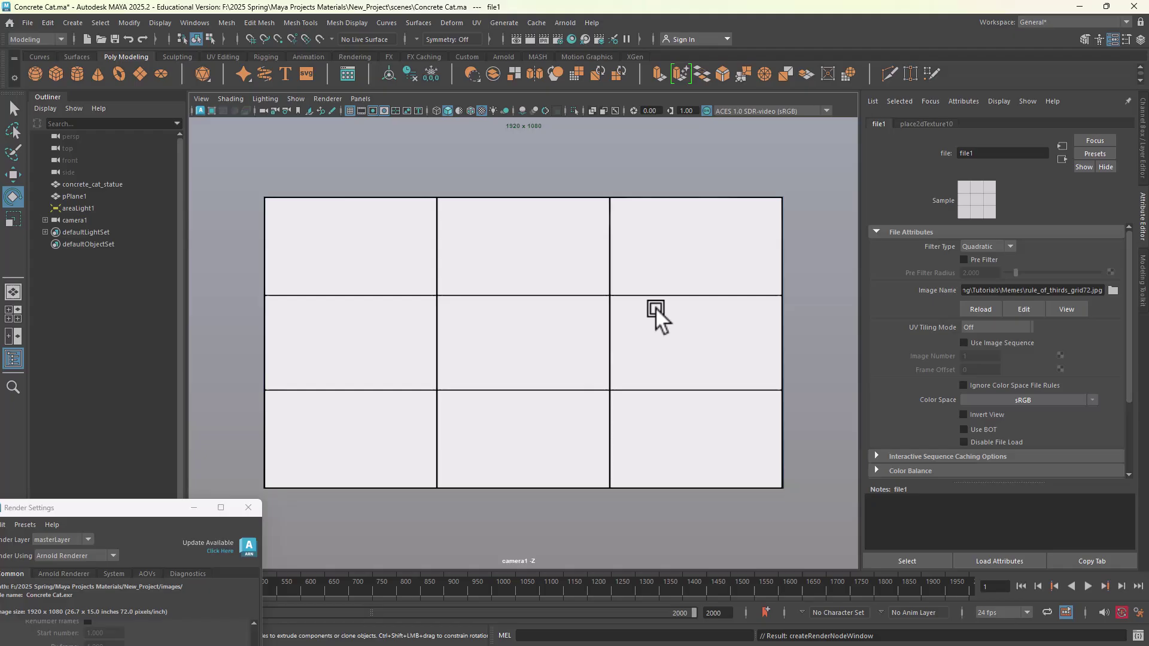
# Raise the transparency of the plane's Lambert material to nearly maximum so the statue shows through the grid
pyautogui.click(734, 282)
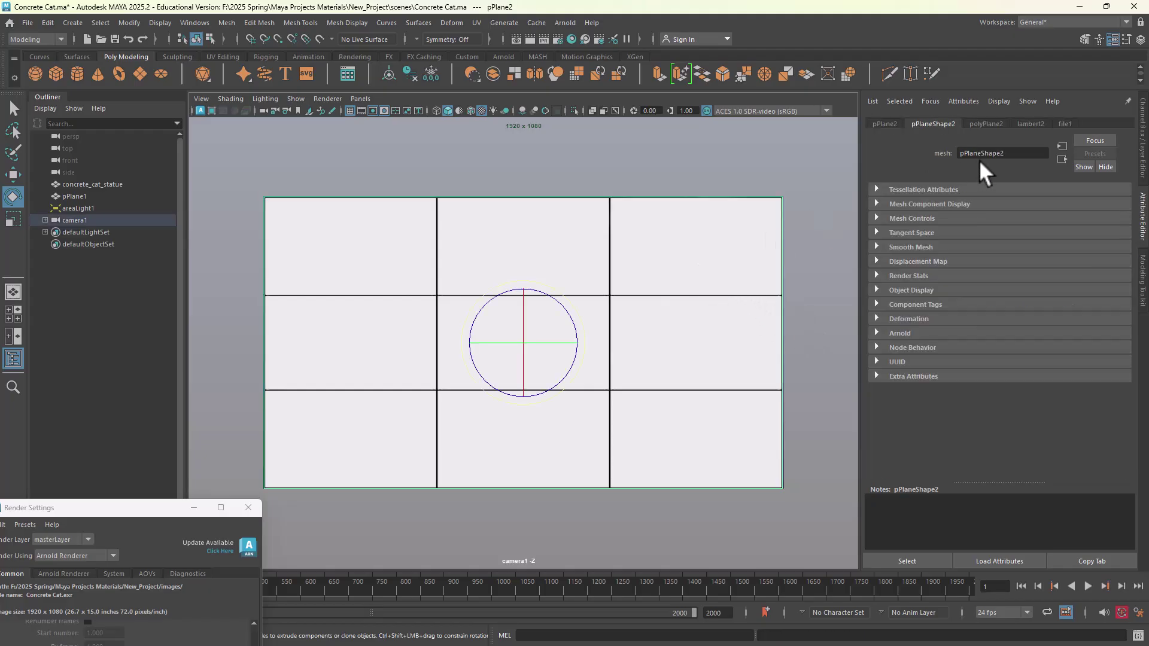
pyautogui.click(1071, 123)
pyautogui.click(1032, 123)
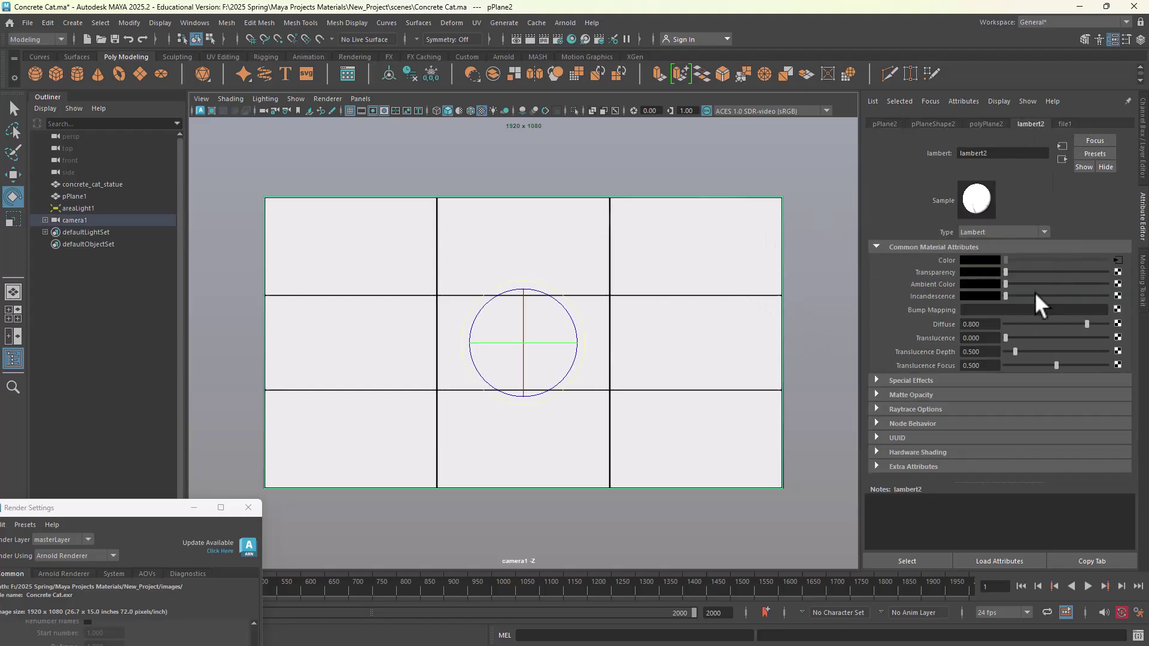
pyautogui.moveTo(1008, 267); pyautogui.dragTo(1101, 283)
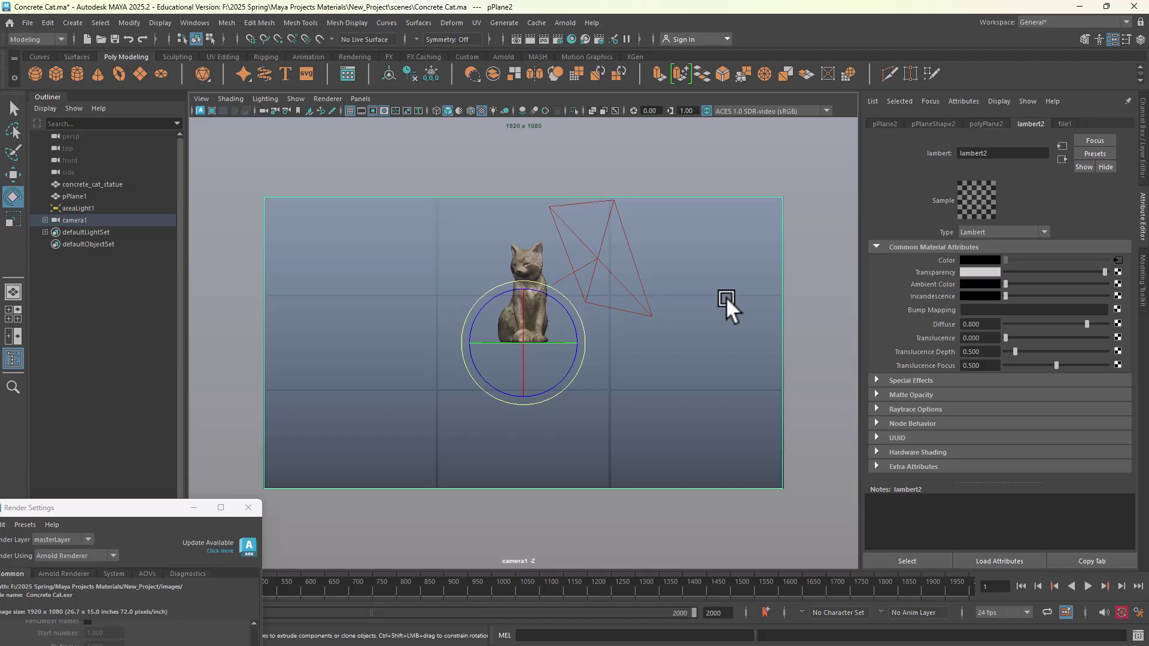
# Assign a Standard Surface material to the grid plane and set its specular weight to 0, roughness to 1 and IOR to 1
pyautogui.rightClick(679, 261)
pyautogui.moveTo(719, 582)
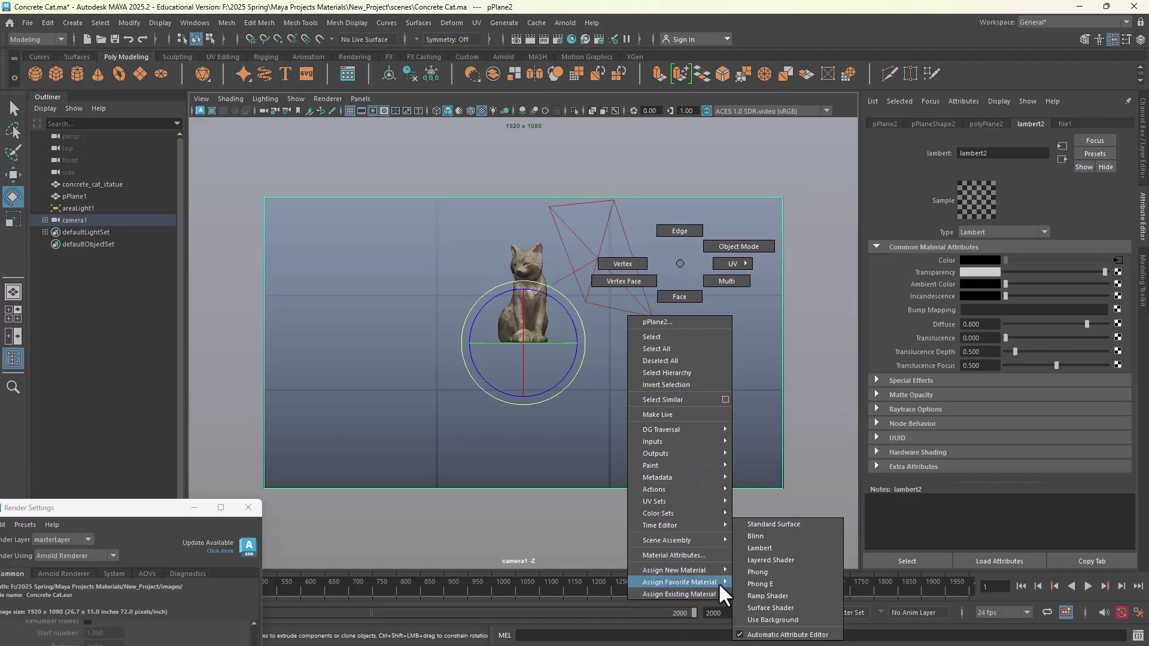
pyautogui.click(777, 526)
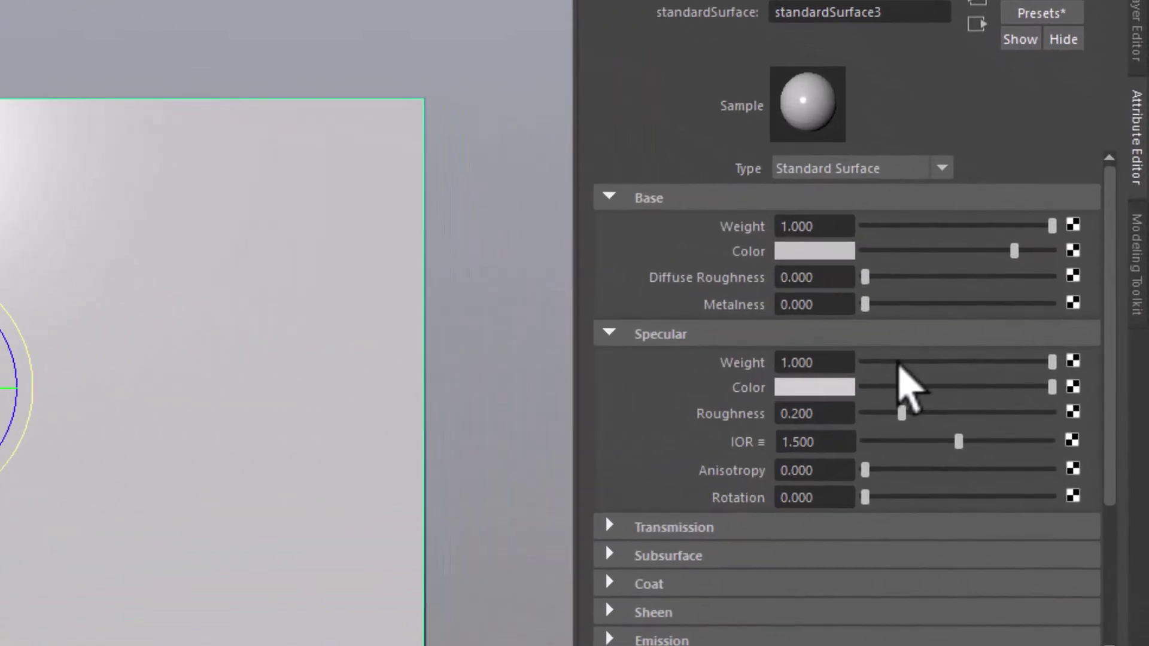
pyautogui.moveTo(1017, 330); pyautogui.dragTo(951, 328)
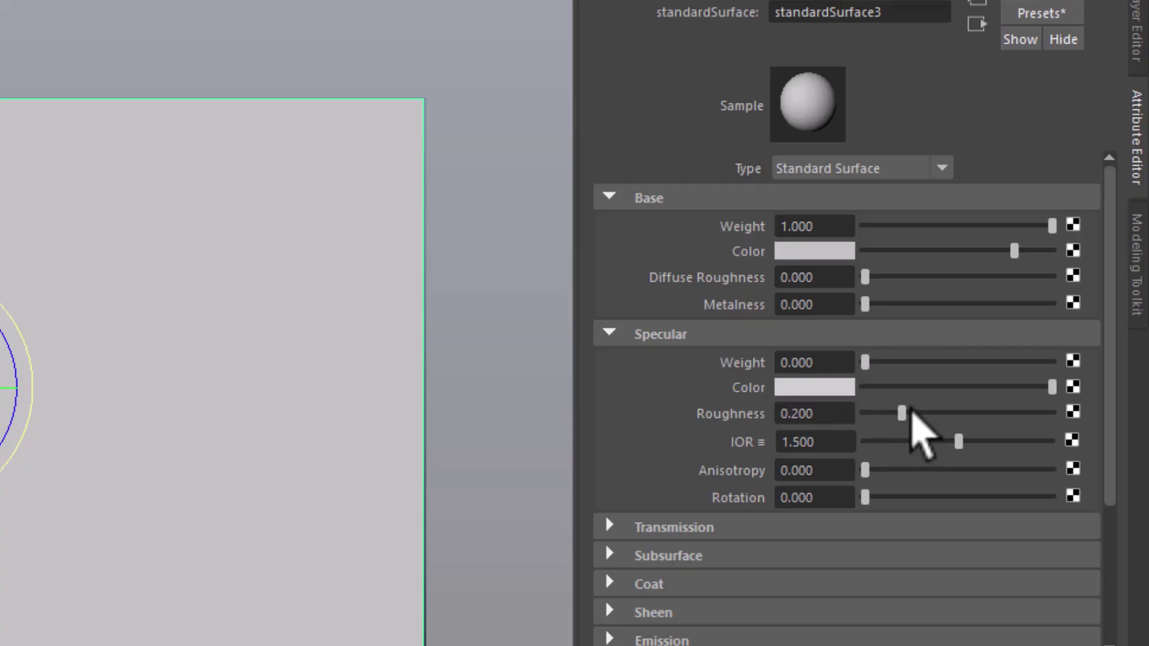
pyautogui.moveTo(903, 413); pyautogui.dragTo(1147, 426)
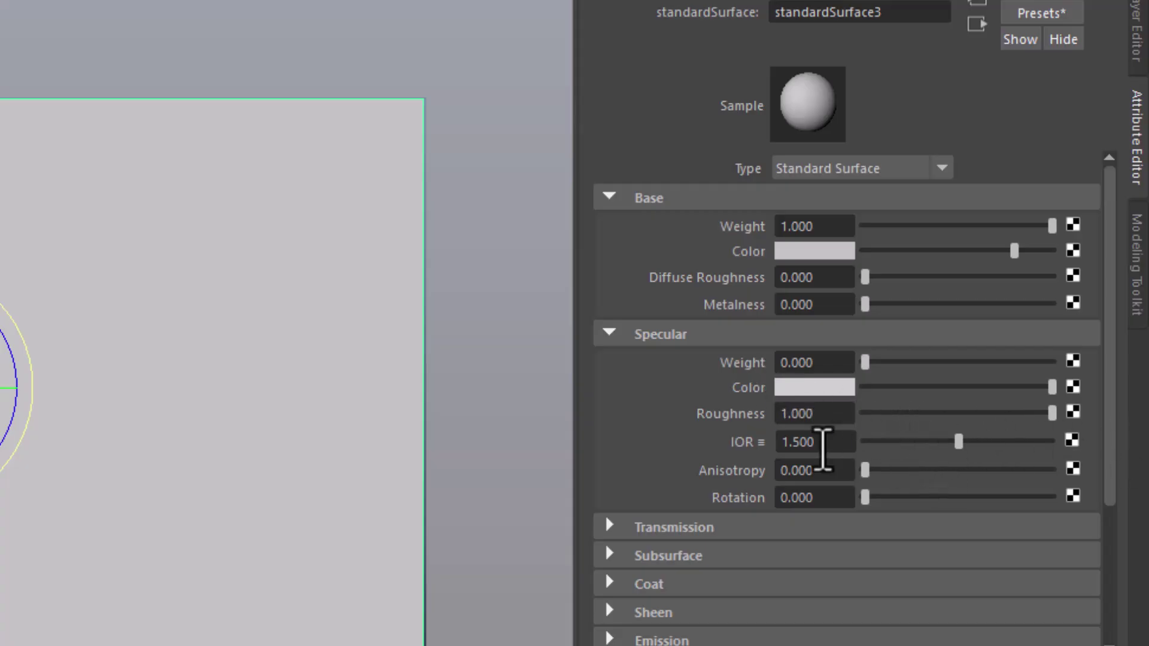
pyautogui.click(826, 442)
pyautogui.write('1')
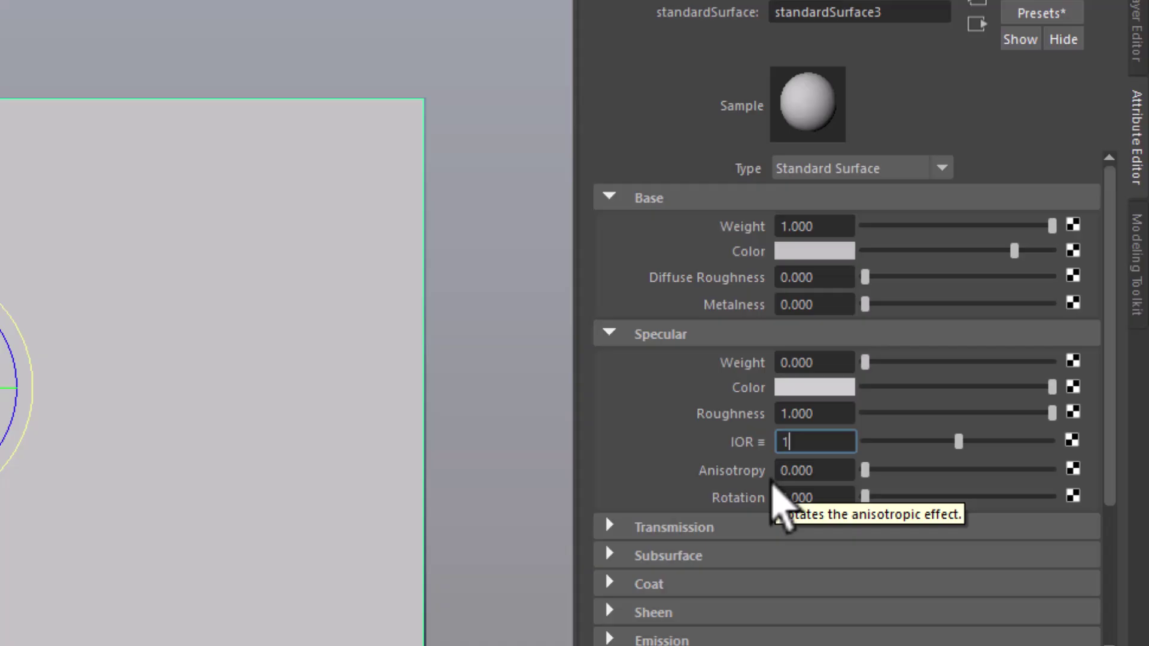
pyautogui.press('Return')
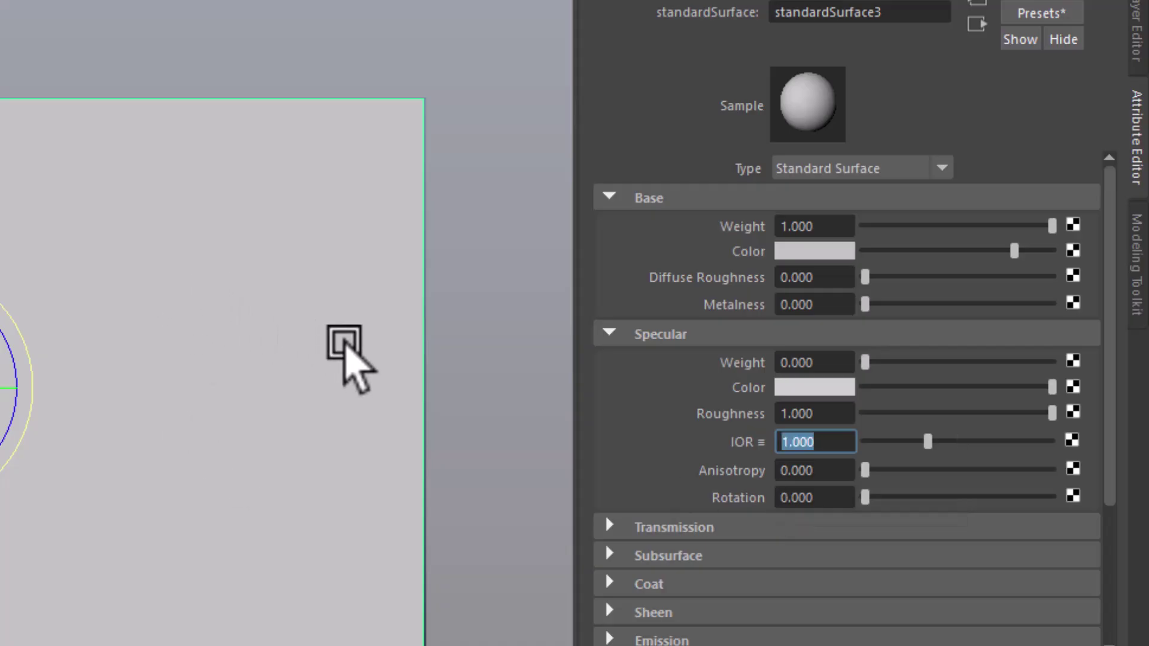
# Map rule_of_thirds_grid72.png from the F:\2025 Spring\Tutorials\Memes folder to the base color of the plane's Standard Surface material
pyautogui.click(1071, 250)
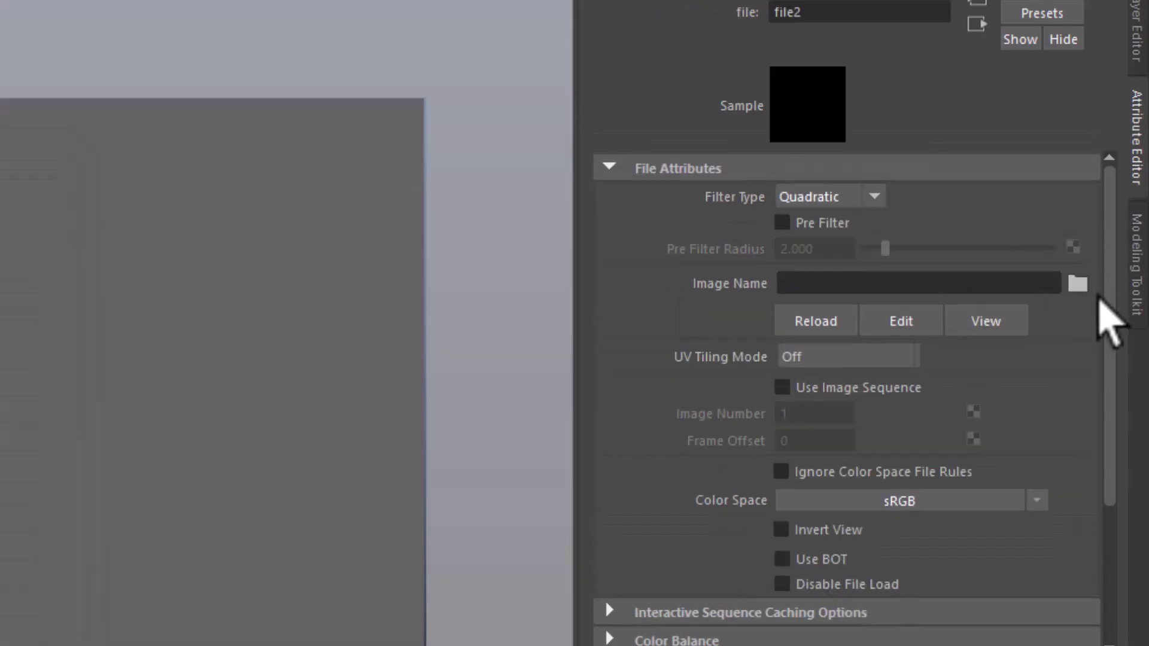
pyautogui.click(1077, 284)
pyautogui.tripleClick(118, 96)
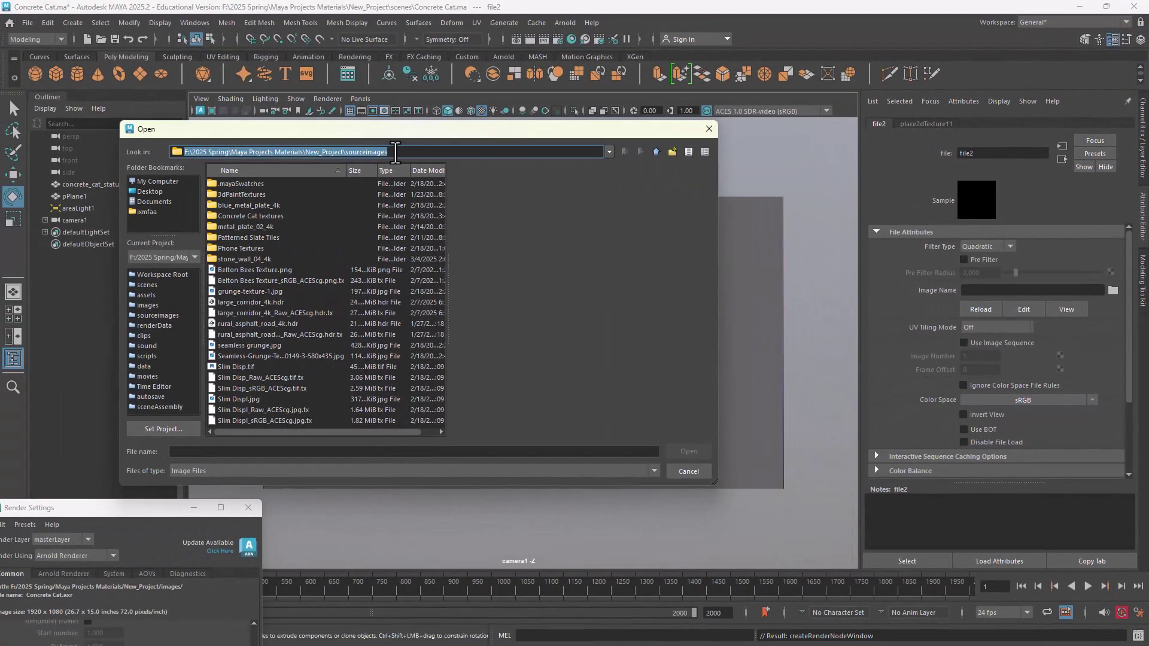
pyautogui.write('F:\\2025 Spring\\Tutorials\\Memes')
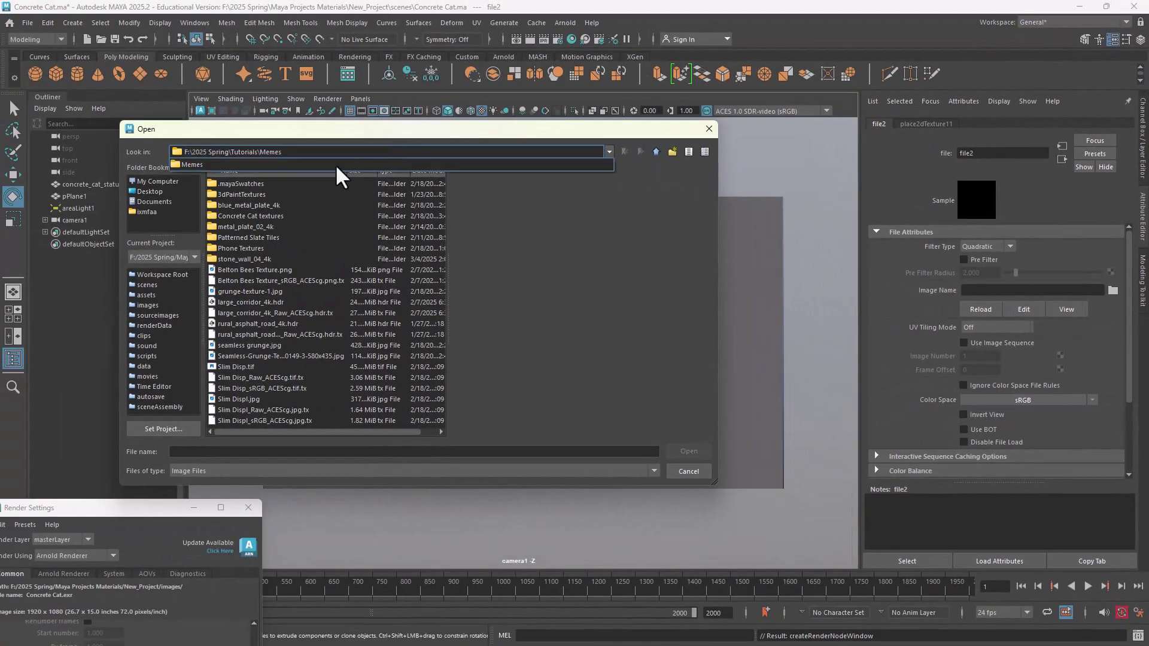
pyautogui.press('Return')
pyautogui.click(271, 227)
pyautogui.click(277, 216)
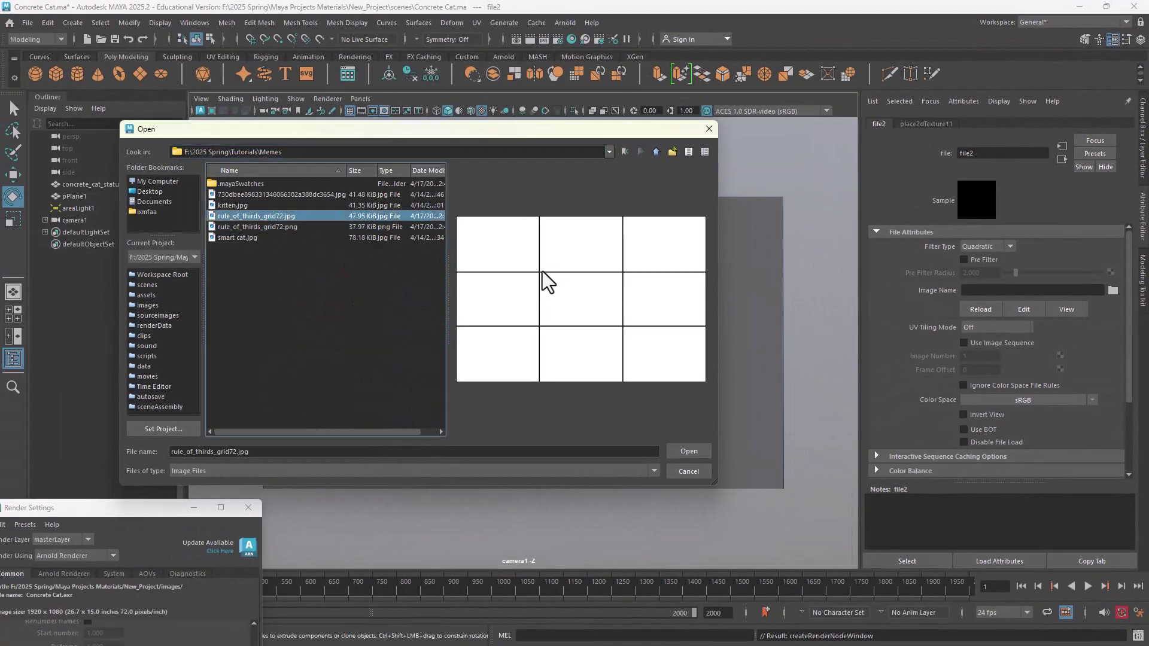
pyautogui.click(289, 226)
pyautogui.click(687, 451)
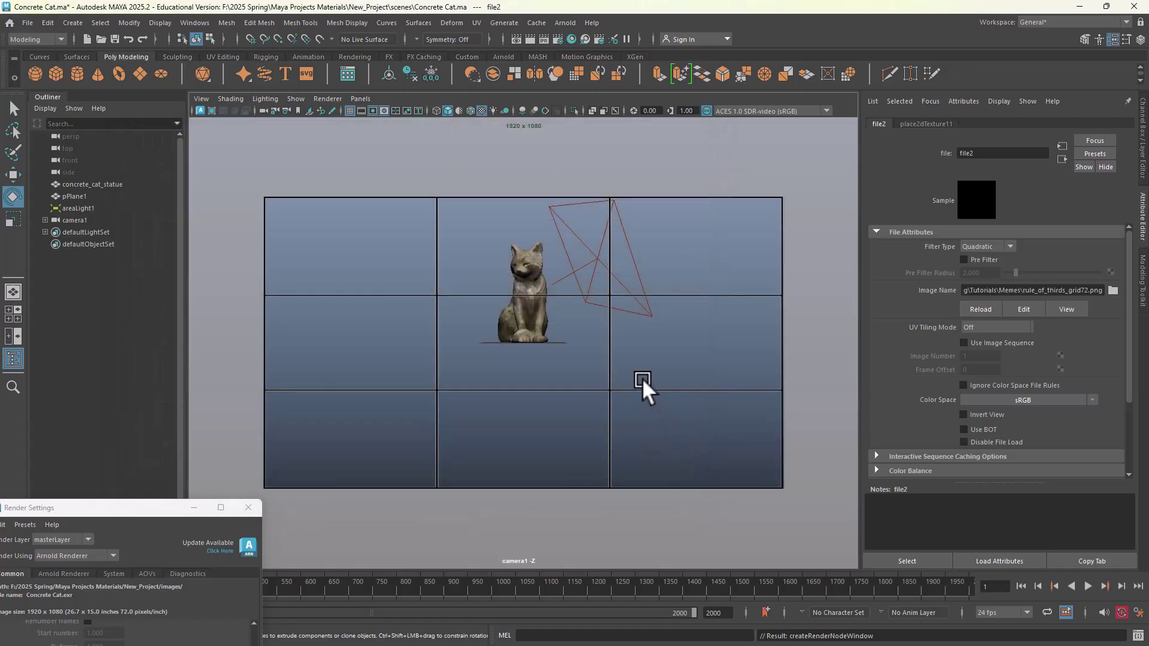
# Select the grid plane and return to the perspective view, framing camera1 and the plane from the side
pyautogui.keyDown('alt'); pyautogui.moveTo(642, 379); pyautogui.dragTo(575, 322); pyautogui.keyUp('alt')
pyautogui.click(558, 312)
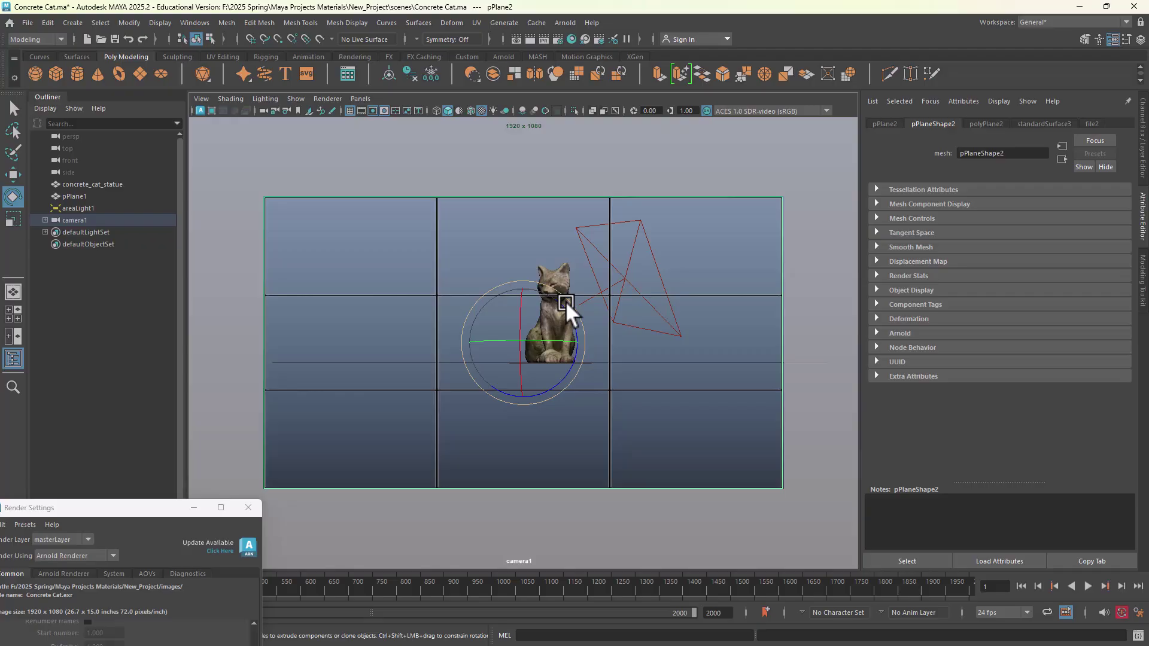
pyautogui.press('space')
pyautogui.press('space')
pyautogui.keyDown('alt'); pyautogui.moveTo(507, 333); pyautogui.dragTo(581, 325); pyautogui.keyUp('alt')
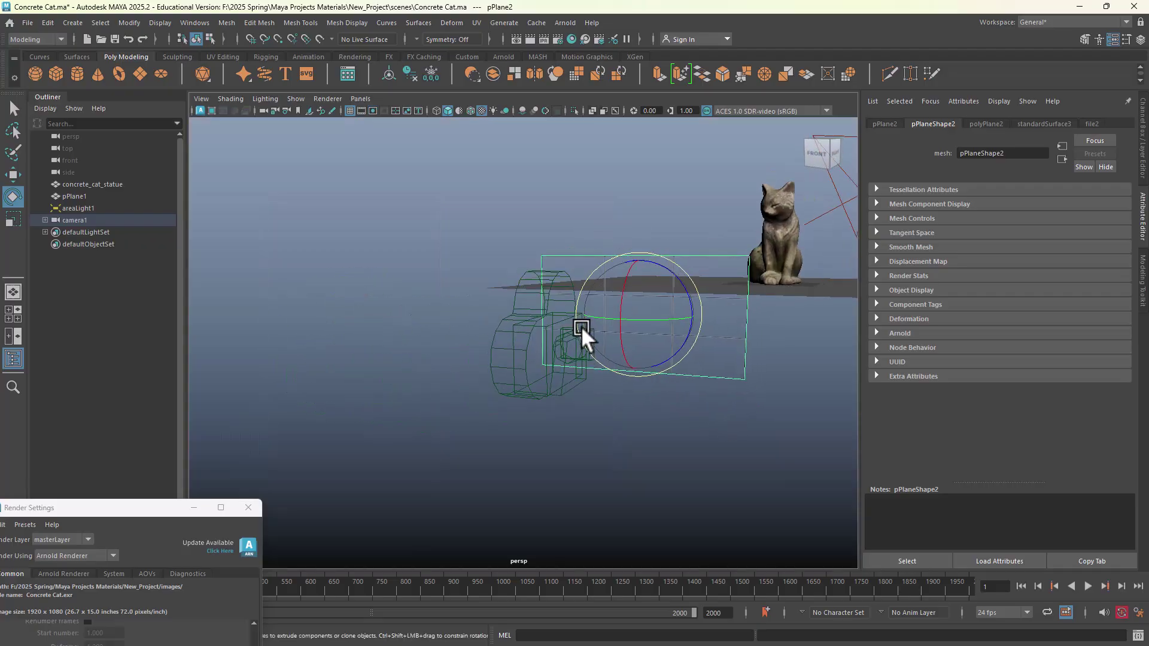
pyautogui.keyDown('alt'); pyautogui.moveTo(547, 245); pyautogui.dragTo(575, 300); pyautogui.keyUp('alt')
pyautogui.click(445, 240)
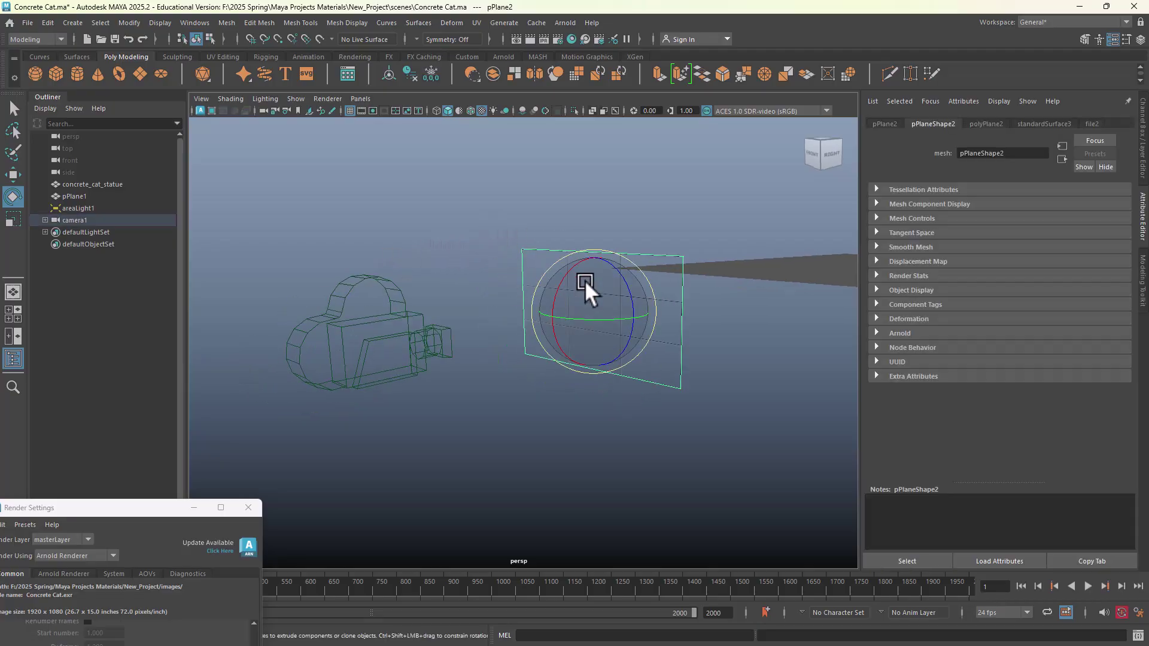
# Put the grid plane on a new display layer named Thirds_Plate with a bright green layer color
pyautogui.hotkey('ctrl', 'a')
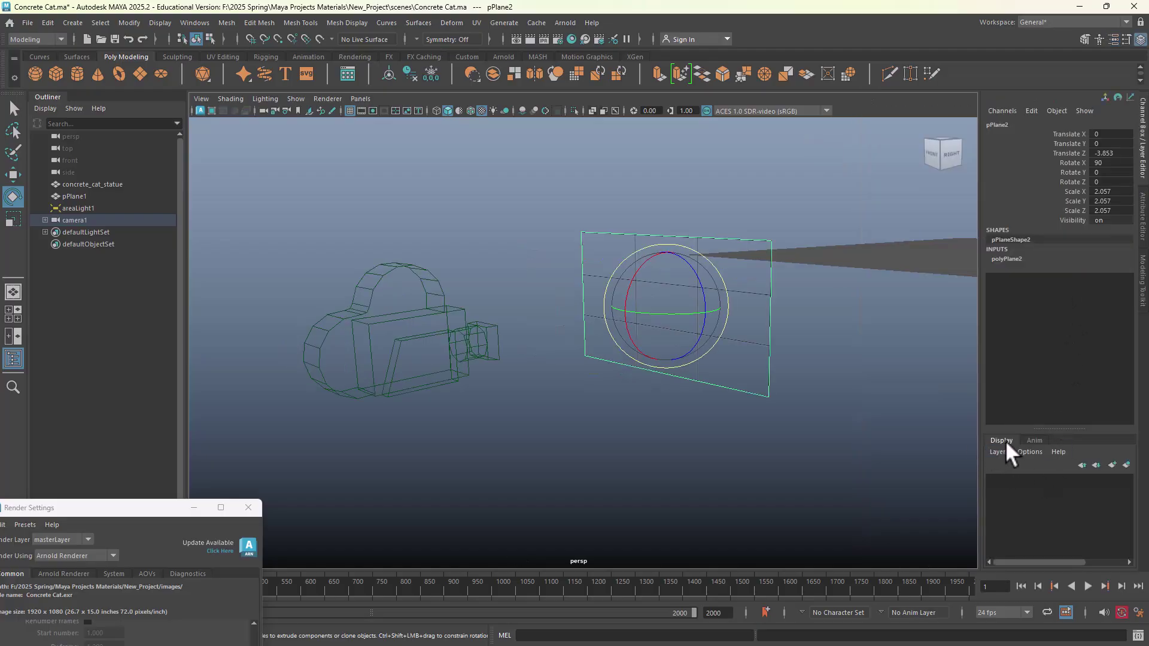
pyautogui.click(1126, 465)
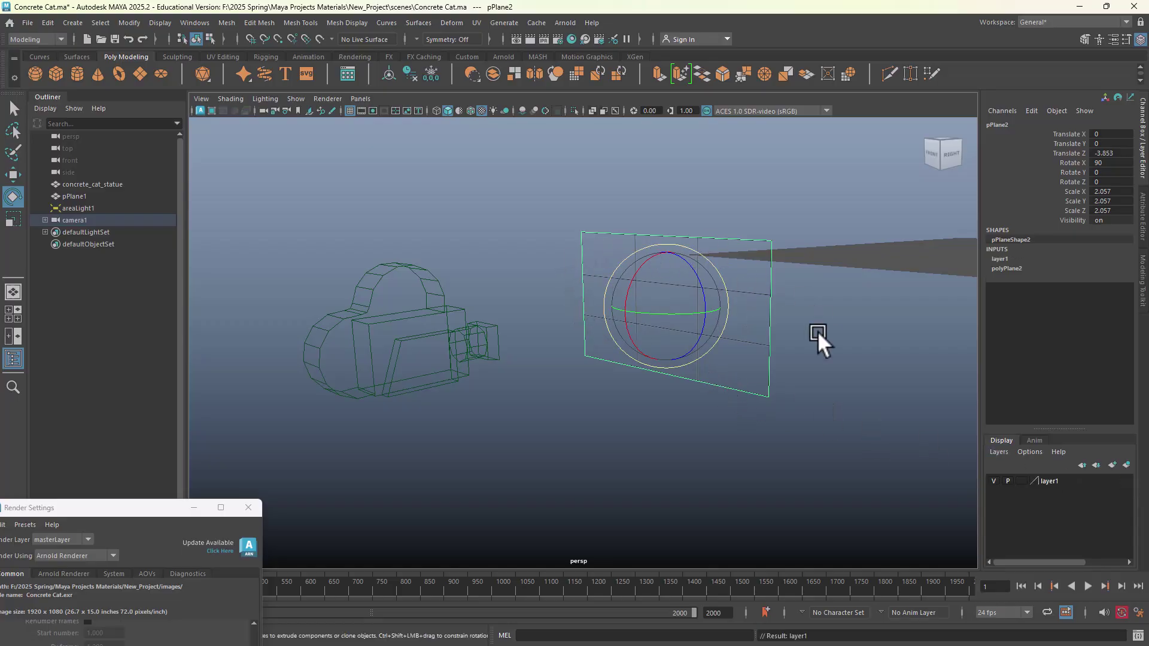
pyautogui.doubleClick(1050, 480)
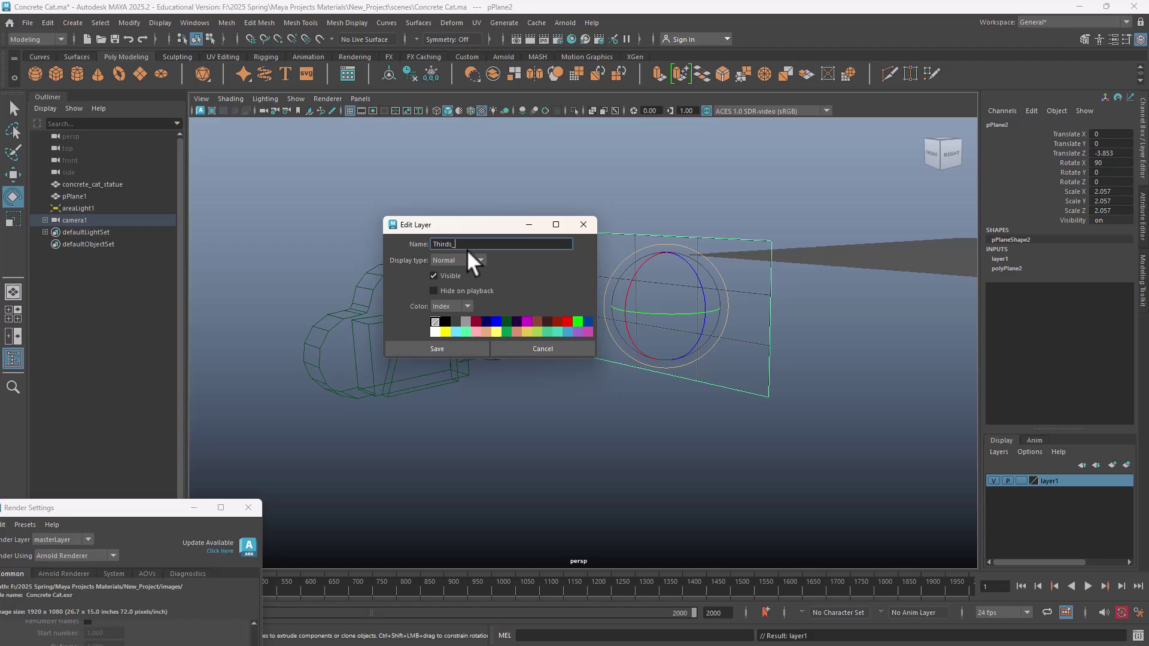
pyautogui.write('Thirds_Plate')
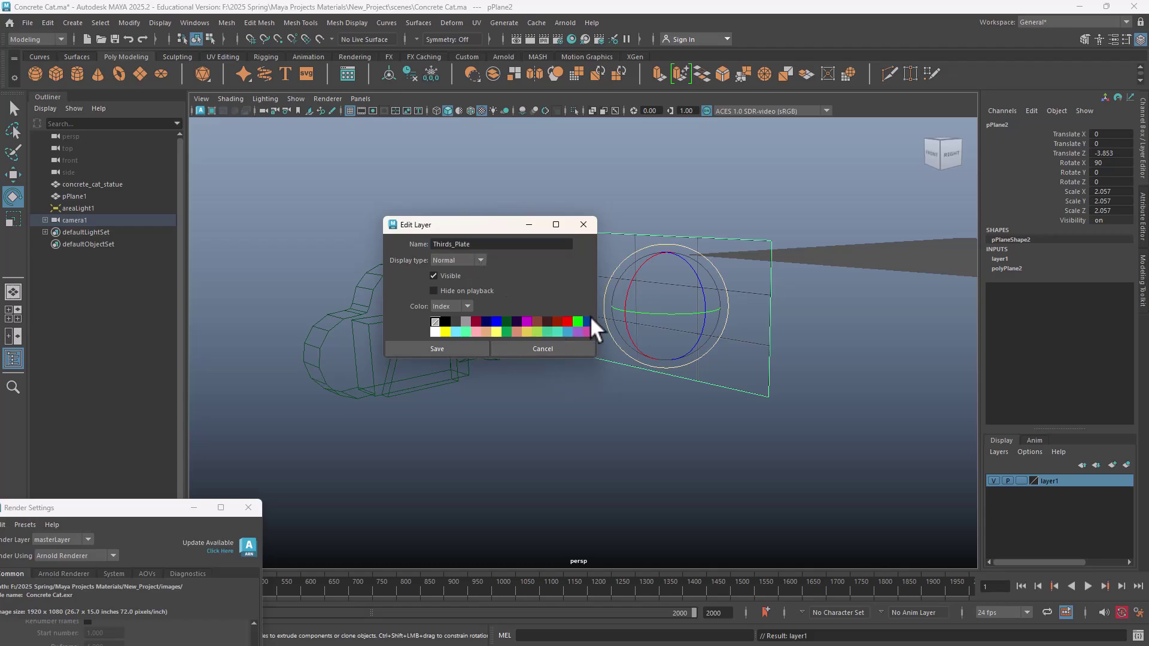
pyautogui.click(578, 321)
pyautogui.press('Return')
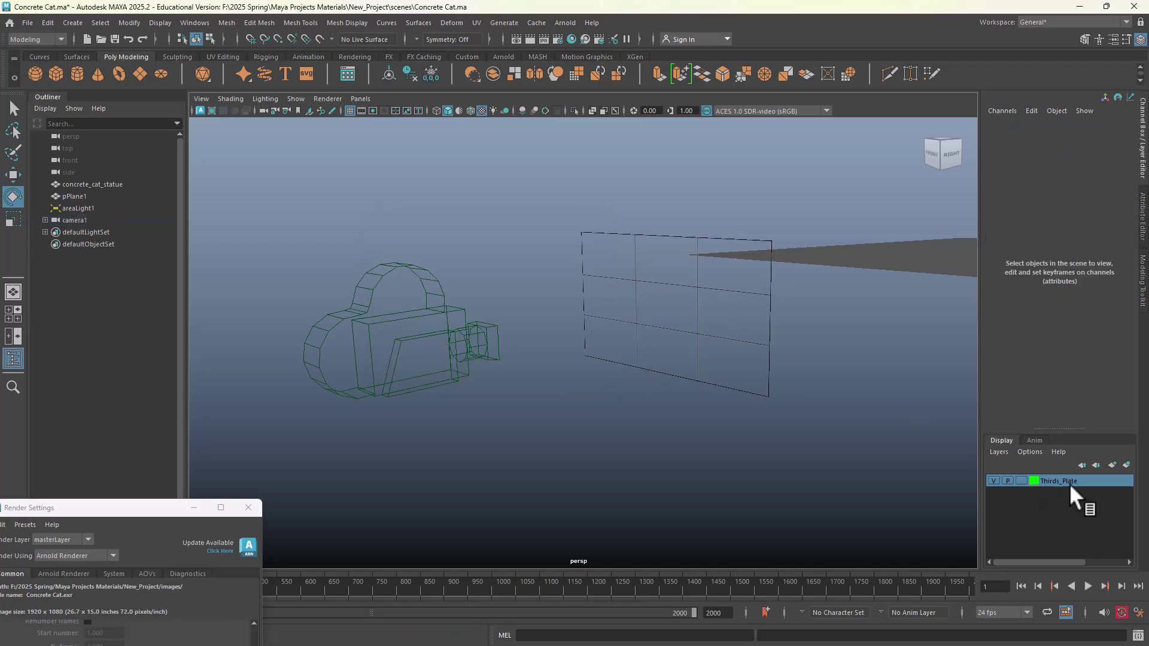
# Try the template mode on the Thirds_Plate layer, set it to reference, and test whether the plane can be selected
pyautogui.click(1021, 481)
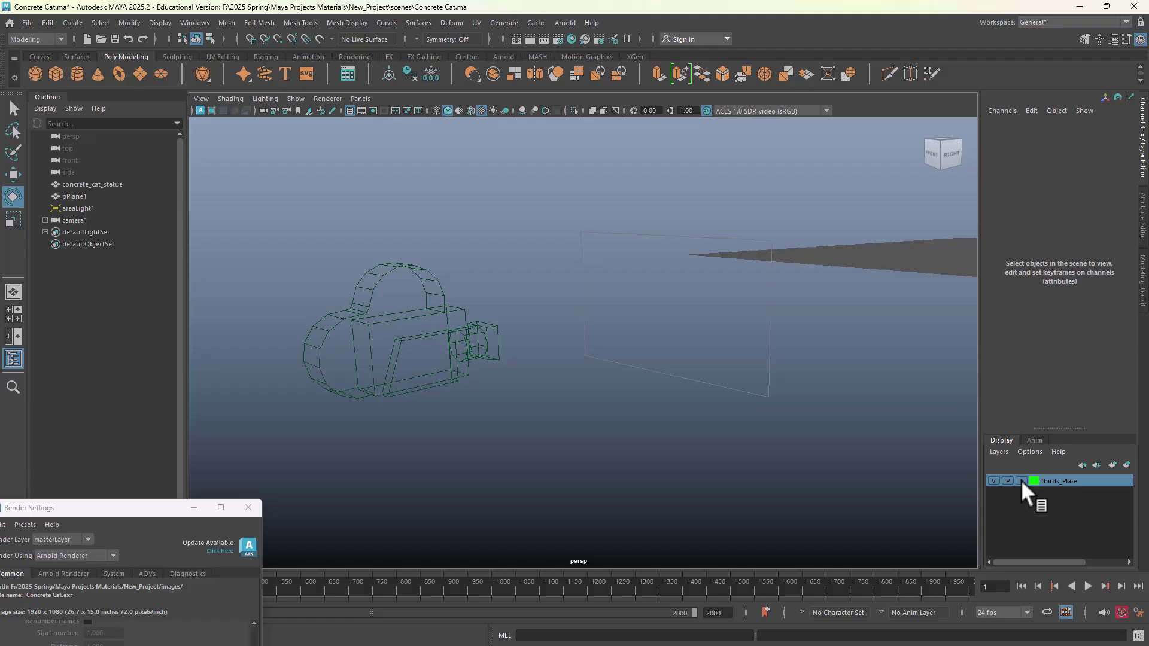
pyautogui.moveTo(842, 356); pyautogui.dragTo(766, 438)
pyautogui.click(1021, 481)
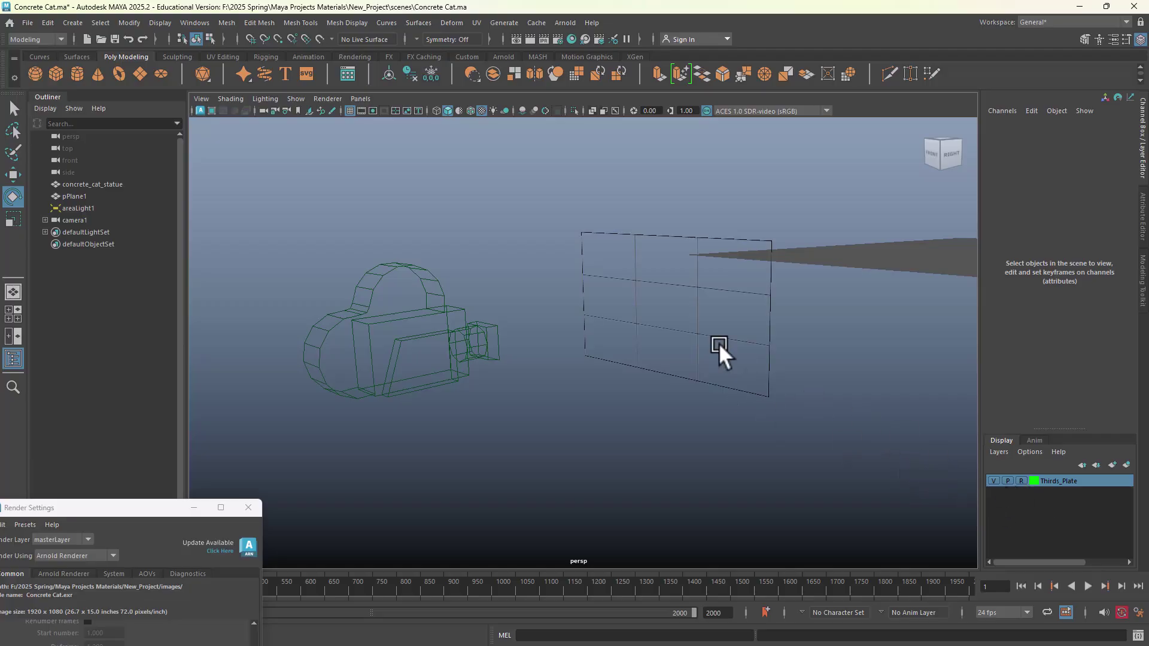
pyautogui.moveTo(687, 337); pyautogui.dragTo(841, 454)
pyautogui.moveTo(626, 306); pyautogui.dragTo(685, 327)
# Rotate camera1 to check whether the referenced grid plane moves with it, and undo the rotation
pyautogui.click(385, 304)
pyautogui.moveTo(447, 328); pyautogui.dragTo(383, 329)
pyautogui.hotkey('ctrl', 'z')
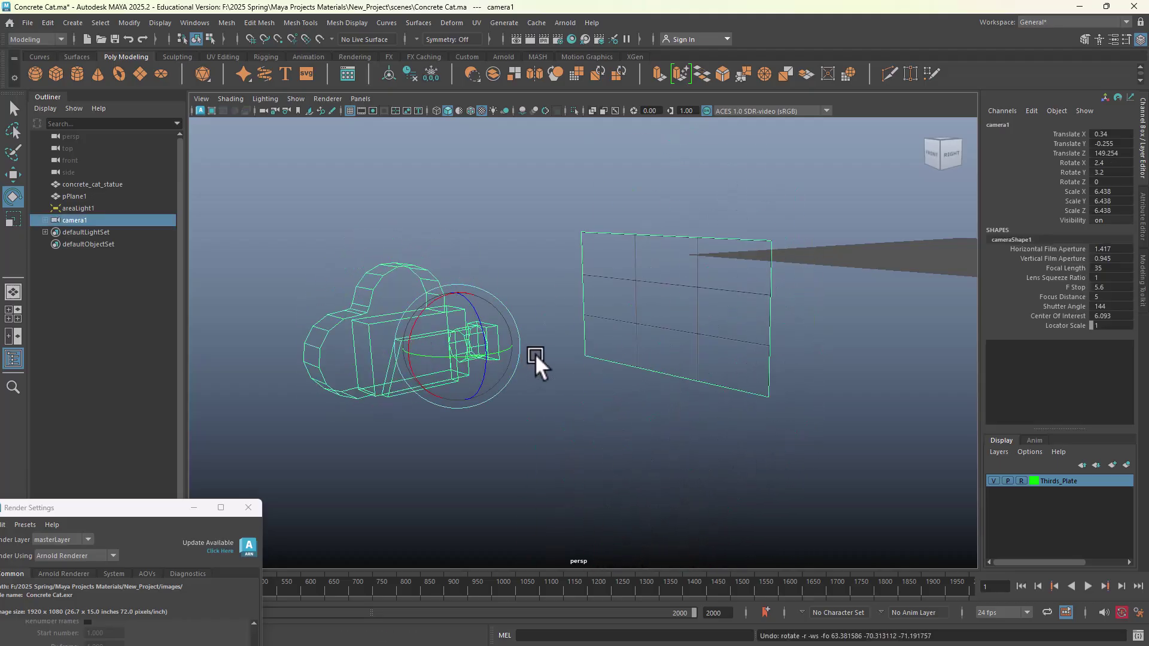
# Look through camera1, select the cat statue, and bring the camera in closer around it at a slight angle
pyautogui.click(367, 98)
pyautogui.moveTo(419, 111)
pyautogui.click(500, 111)
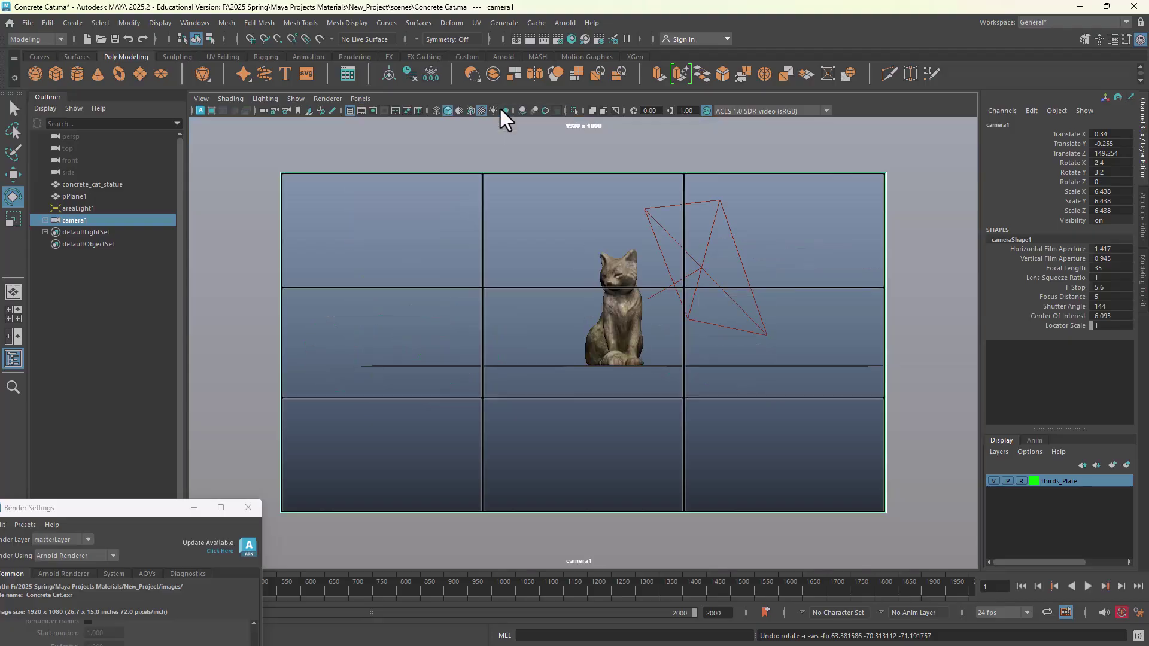
pyautogui.click(638, 300)
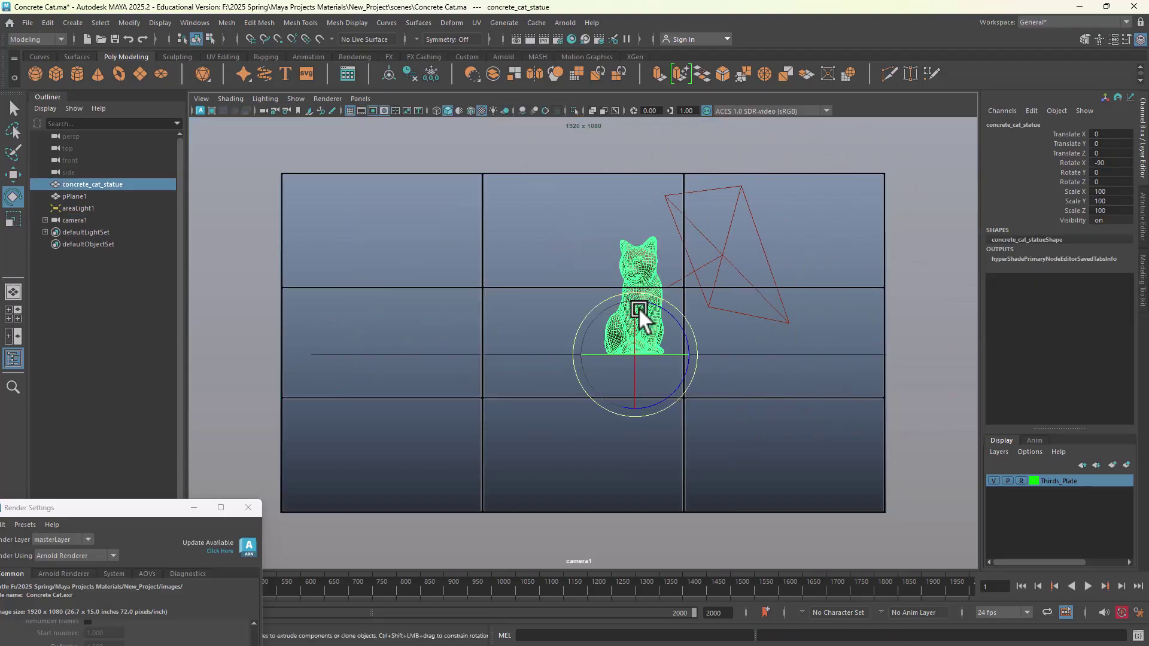
pyautogui.scroll(5, 612, 304)
pyautogui.keyDown('alt'); pyautogui.moveTo(612, 306); pyautogui.dragTo(638, 308); pyautogui.keyUp('alt')
pyautogui.scroll(-5, 637, 309)
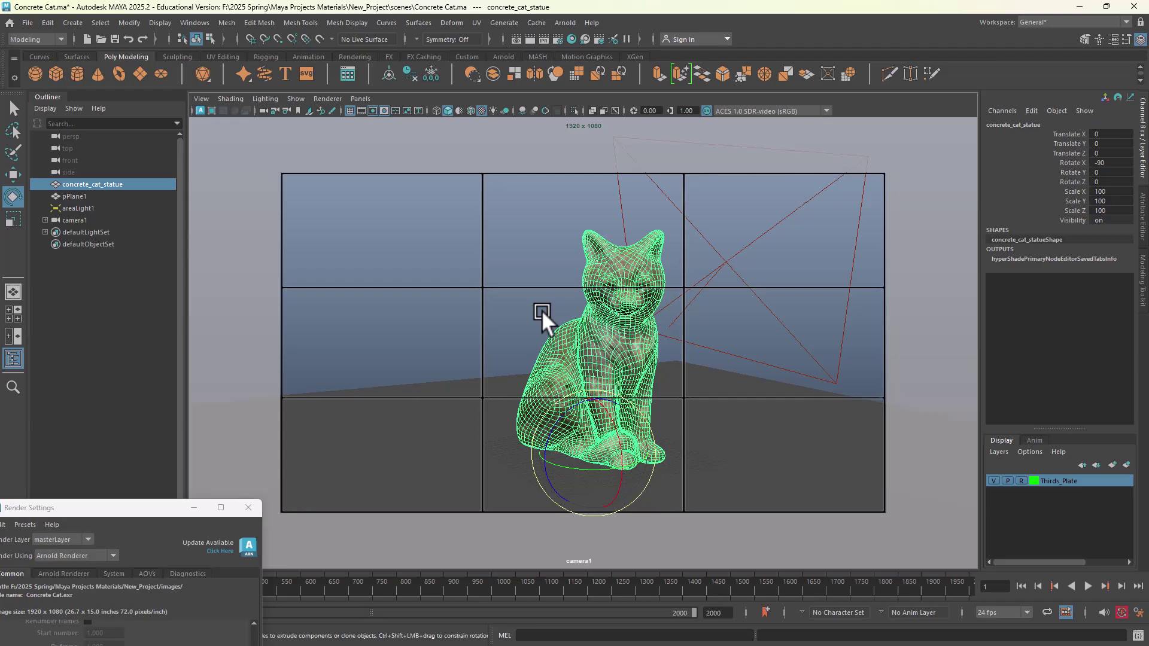
# Reframe camera1 so the statue's face lies on the grid's upper-left thirds intersection, and deselect the statue
pyautogui.keyDown('alt'); pyautogui.moveTo(541, 311); pyautogui.dragTo(467, 321); pyautogui.keyUp('alt')
pyautogui.keyDown('alt'); pyautogui.moveTo(466, 318); pyautogui.dragTo(444, 313, button='right'); pyautogui.keyUp('alt')
pyautogui.keyDown('alt'); pyautogui.moveTo(444, 313); pyautogui.dragTo(494, 307); pyautogui.keyUp('alt')
pyautogui.click(767, 333)
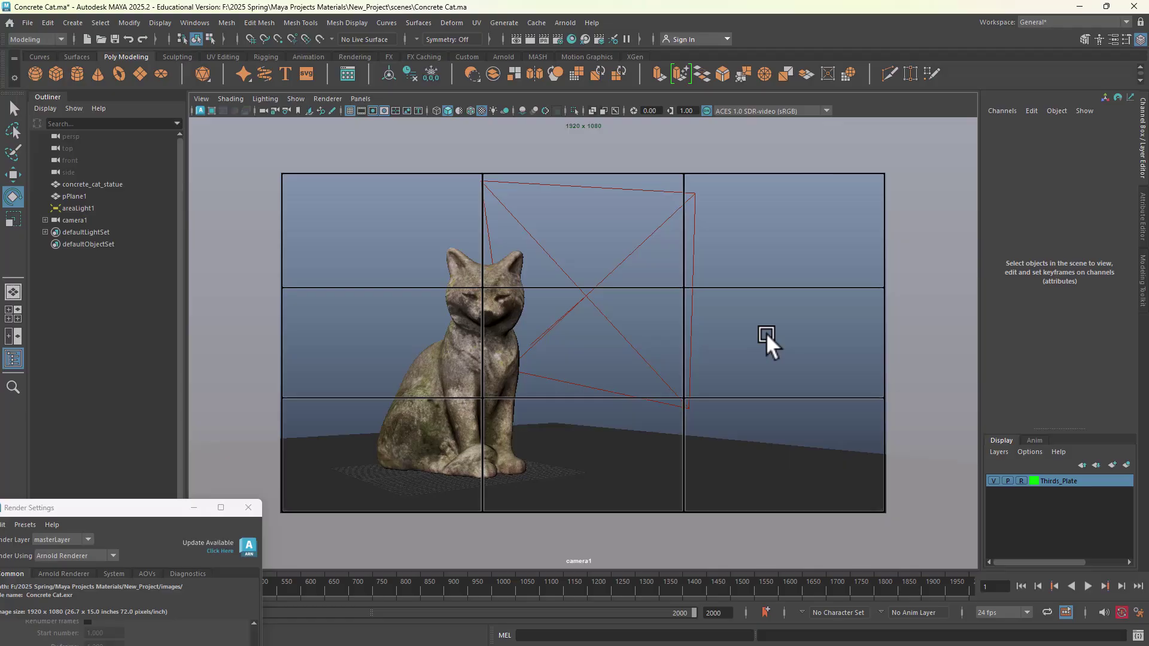